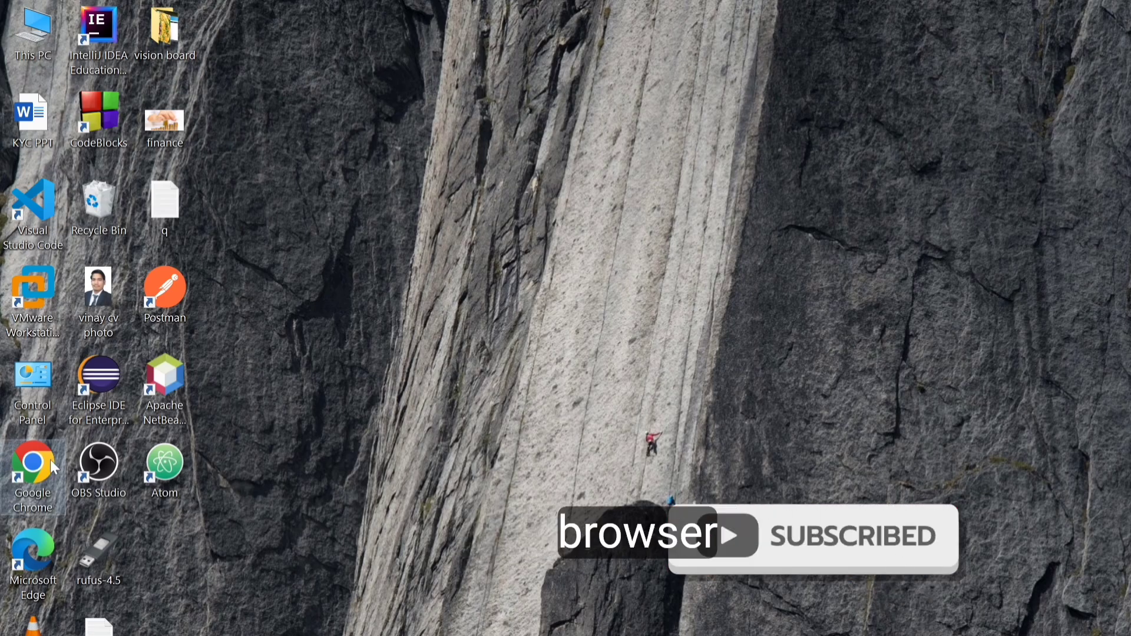
# - Open Google Chrome and search Google for "download intellij idea"
pyautogui.doubleClick(53, 467)
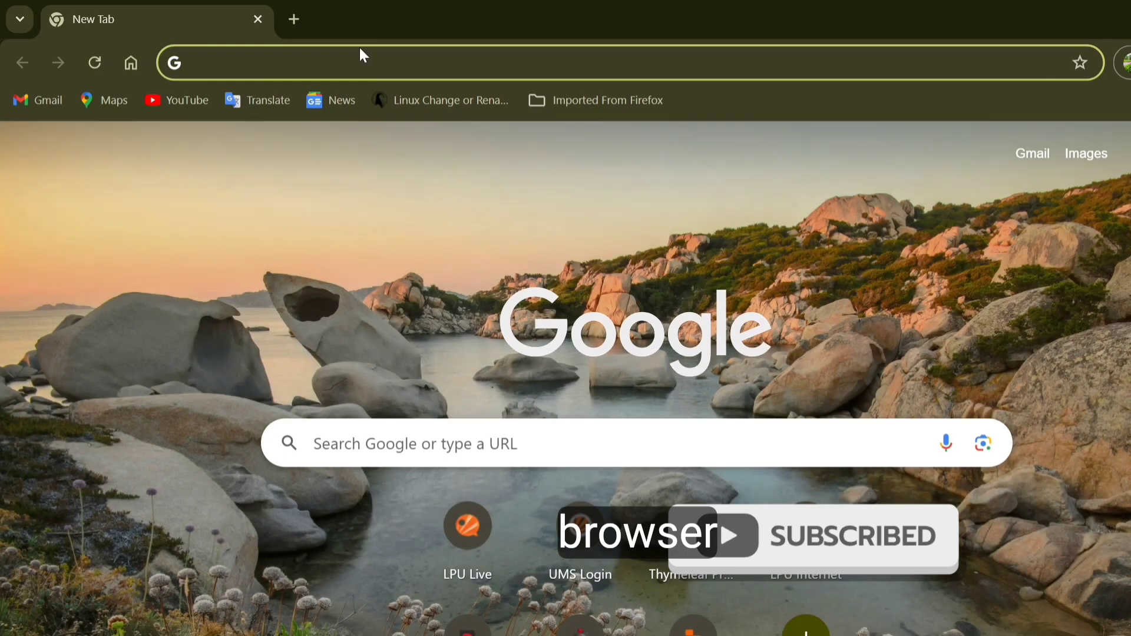
pyautogui.write('eo')
pyautogui.press('BackSpace')
pyautogui.press('BackSpace')
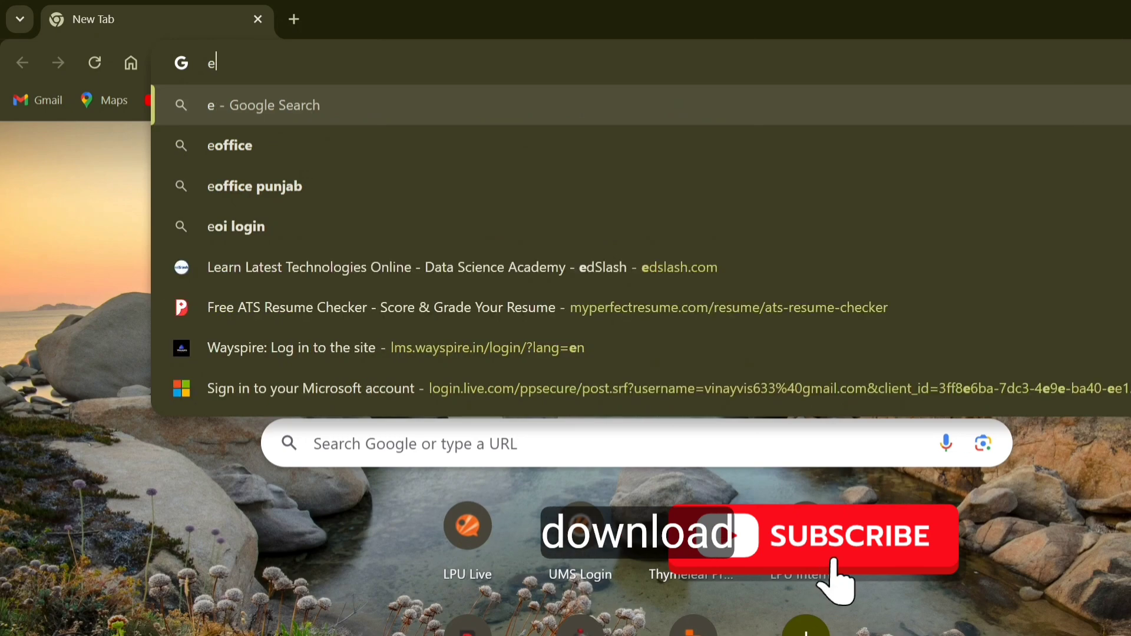
pyautogui.write('download intellij idea e')
pyautogui.press('BackSpace')
pyautogui.press('BackSpace')
pyautogui.press('Return')
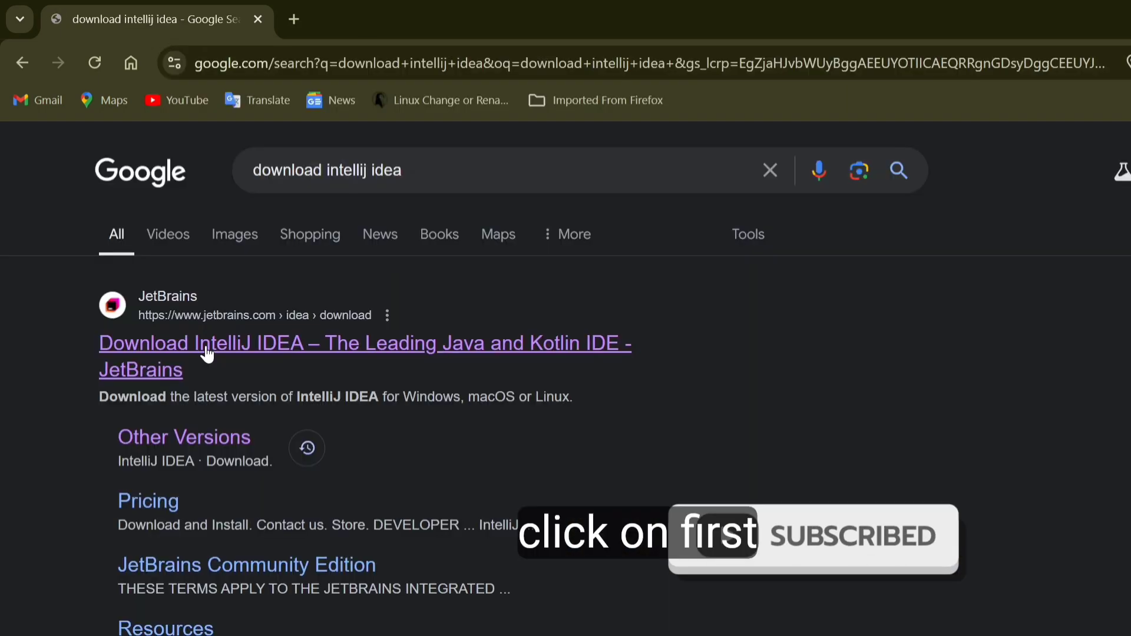
# - Open the JetBrains download page from the results and download the Windows .exe of IntelliJ IDEA Community Edition
pyautogui.click(206, 346)
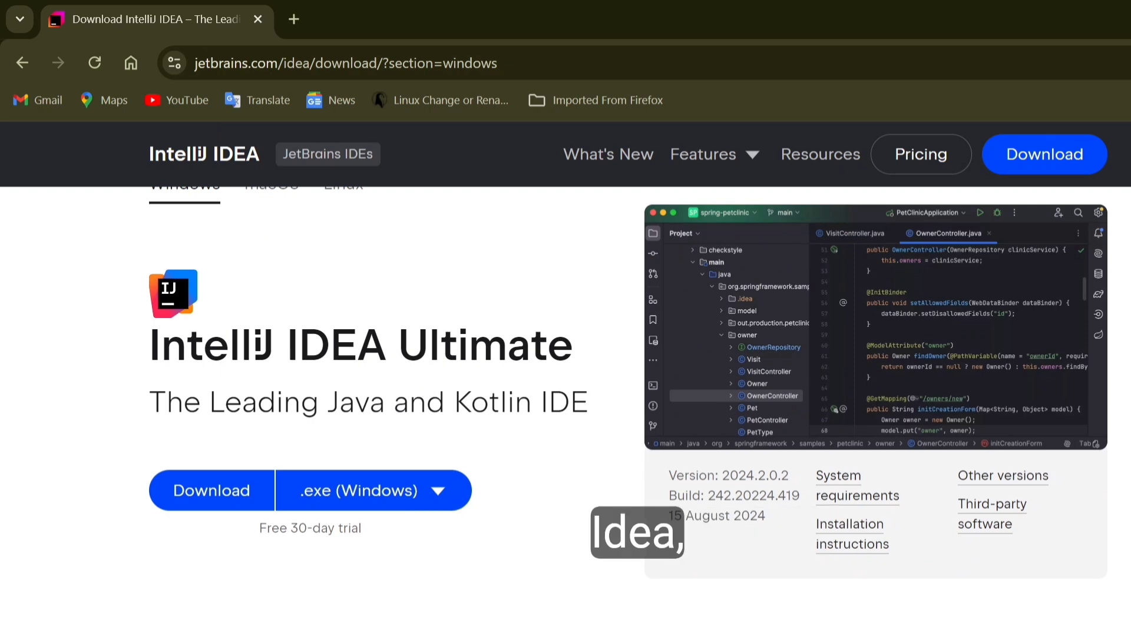
pyautogui.scroll(-2, 450, 384)
pyautogui.scroll(-3, 449, 384)
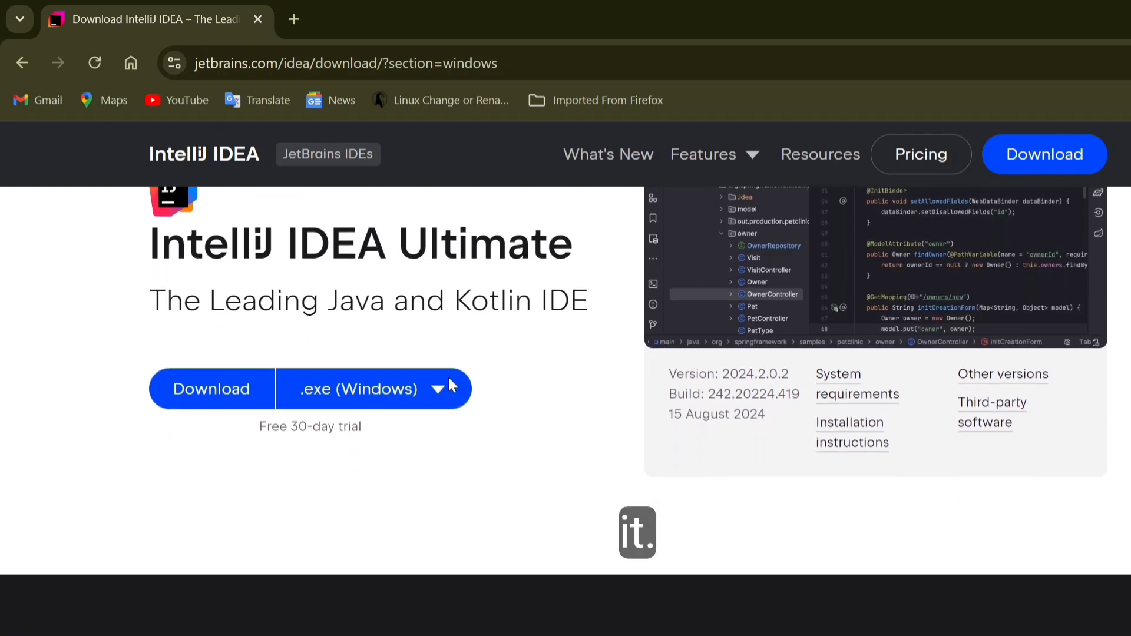
pyautogui.scroll(2, 449, 384)
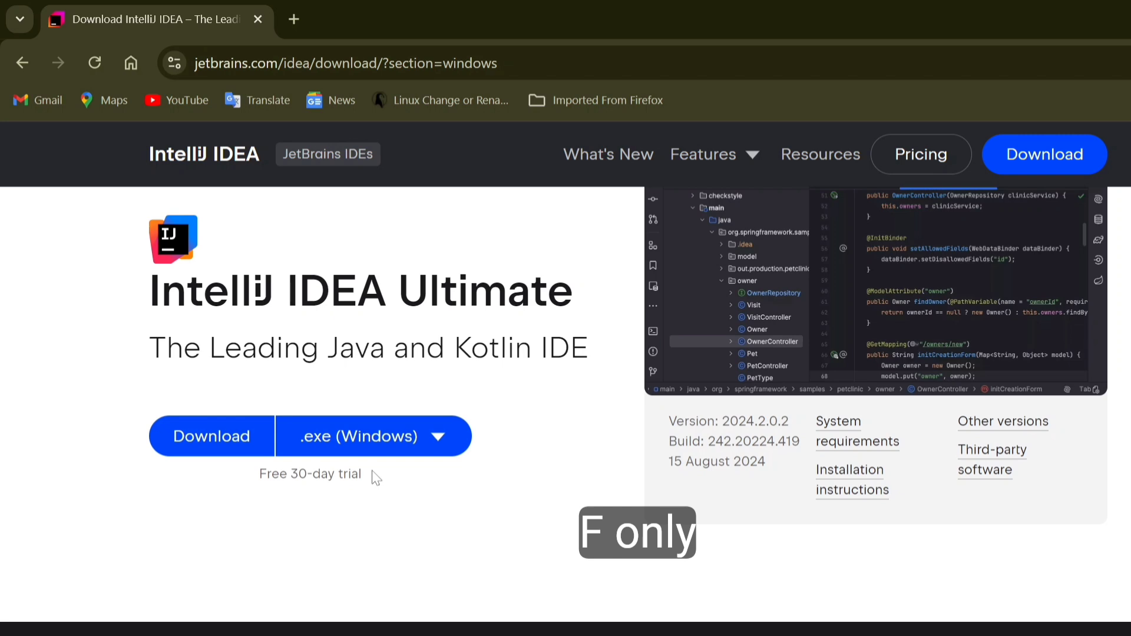
pyautogui.scroll(-10, 272, 425)
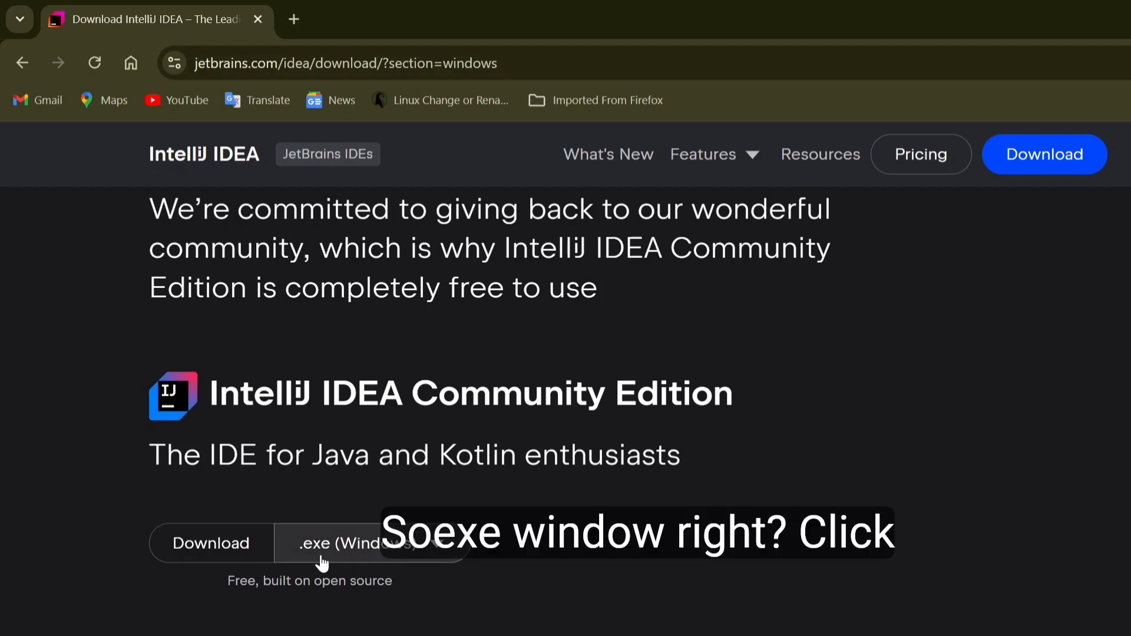
pyautogui.click(217, 554)
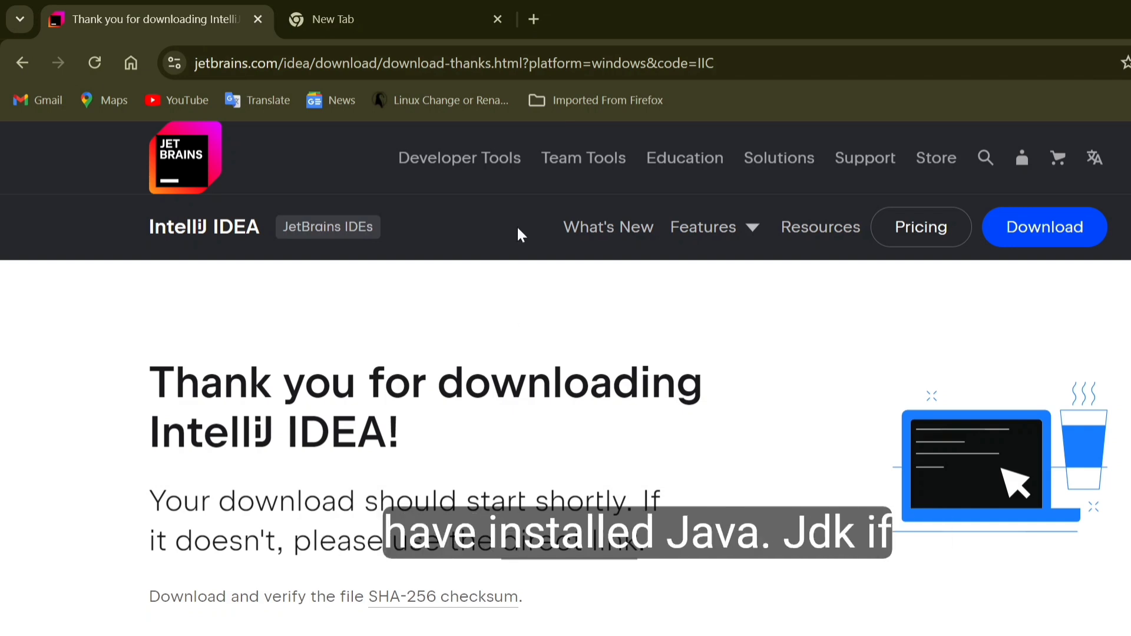
# - Search for "download jdk" in the empty browser tab and open Oracle's Java Downloads result
pyautogui.click(383, 30)
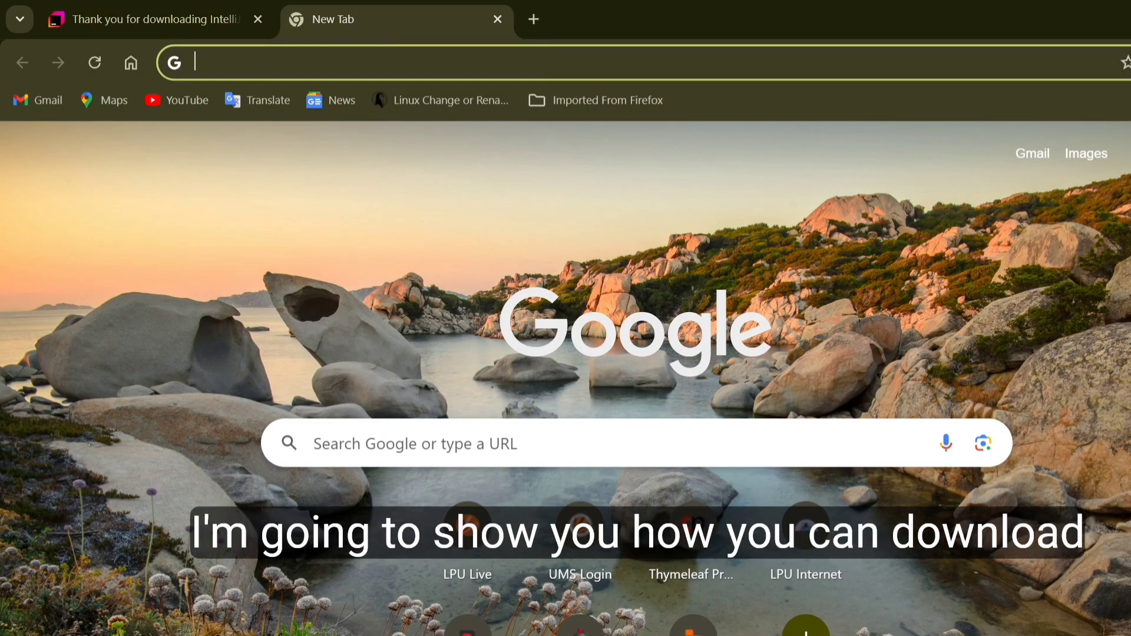
pyautogui.click(382, 62)
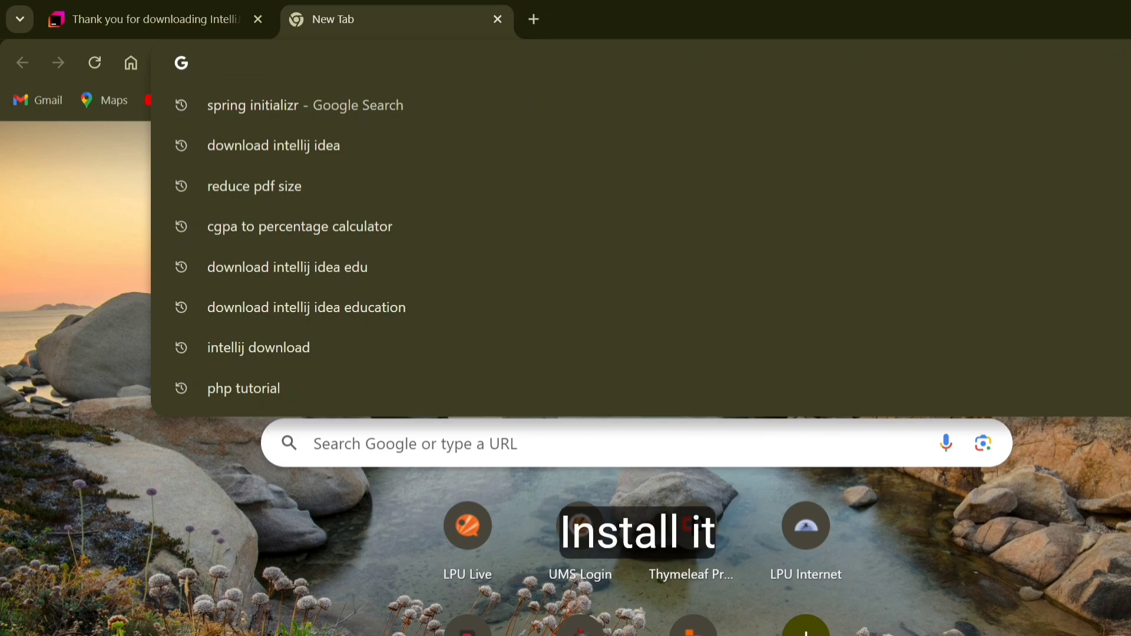
pyautogui.write('d')
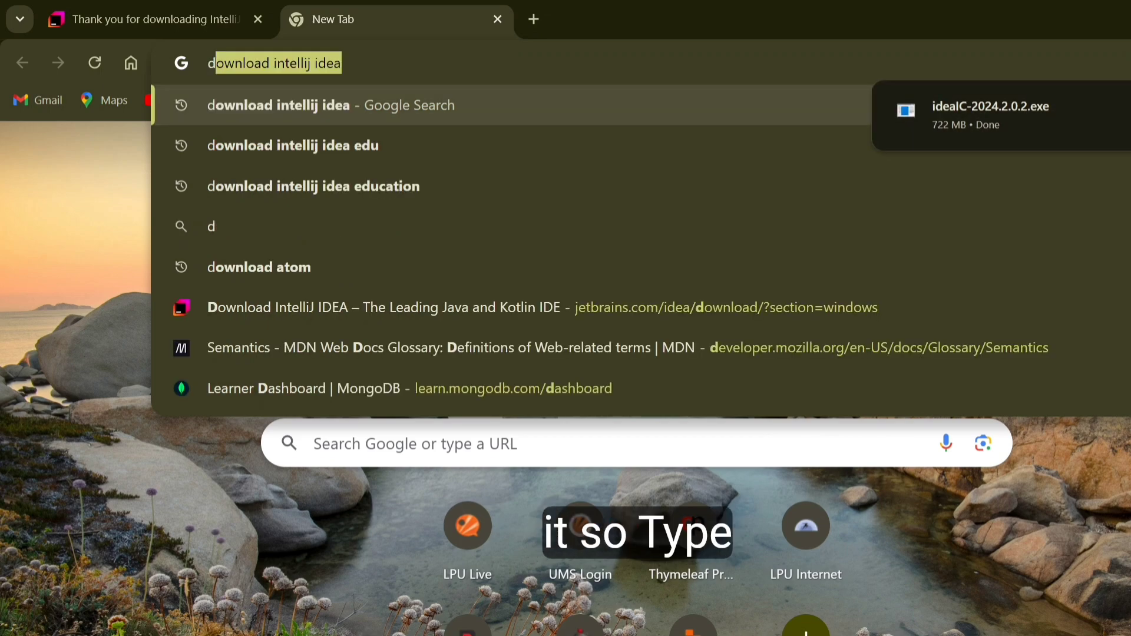
pyautogui.write('ownload jdk')
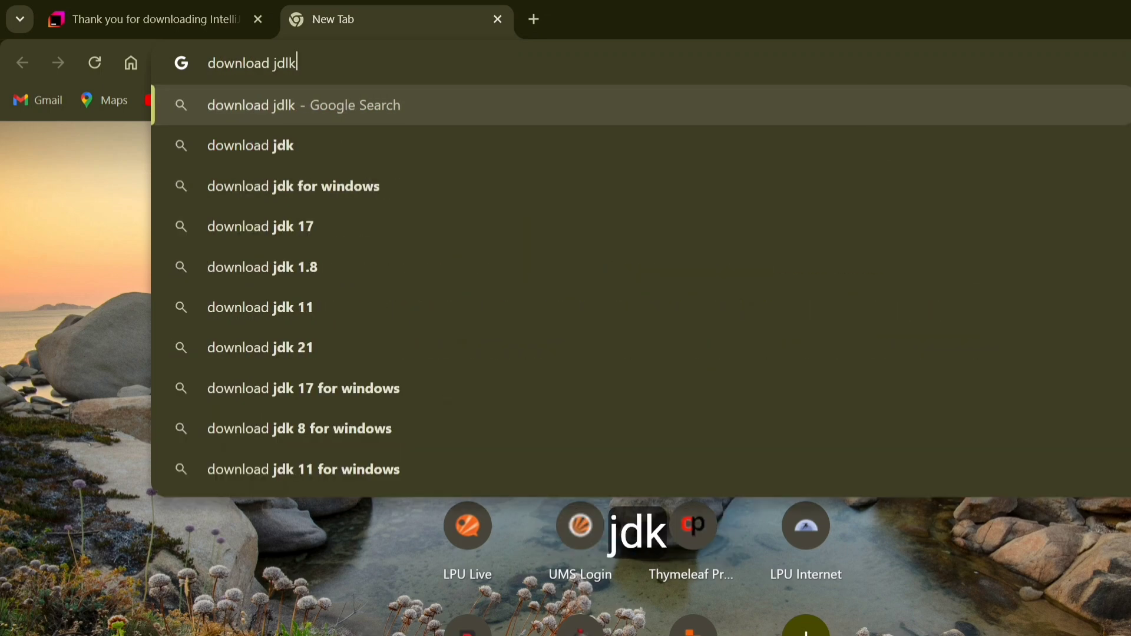
pyautogui.press('Return')
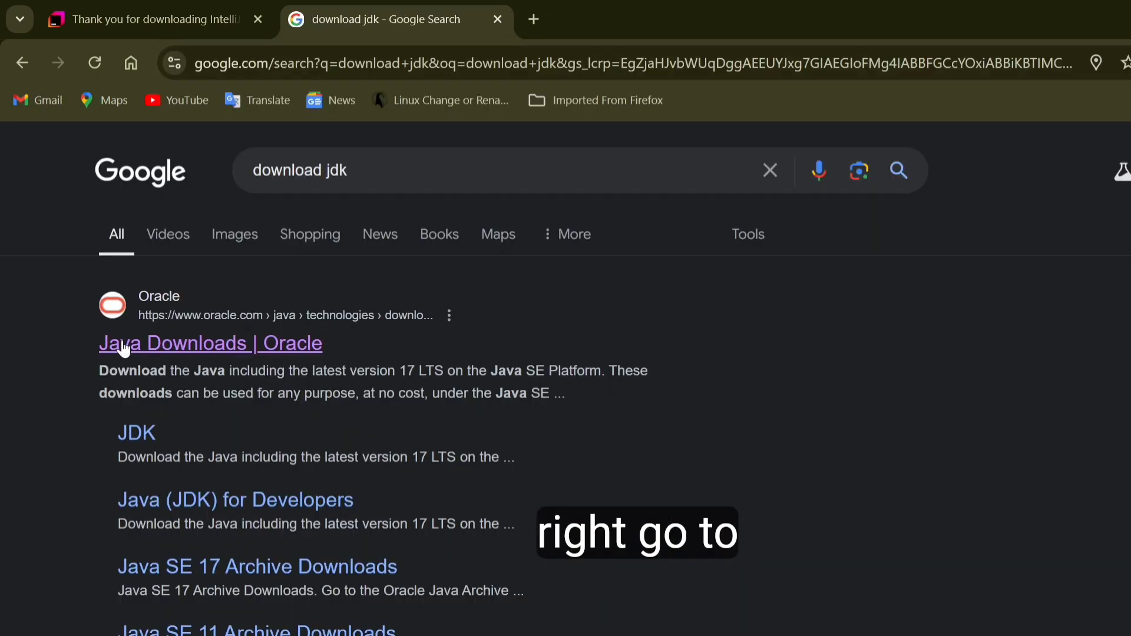
pyautogui.click(189, 348)
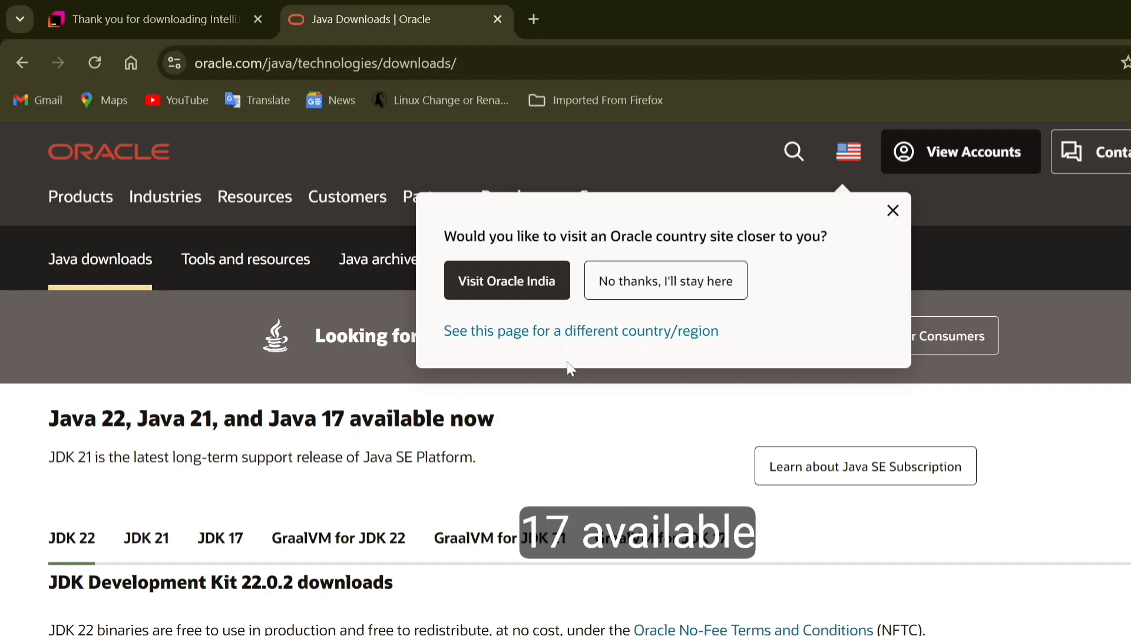
# - Dismiss the Oracle country-site prompt and show the JDK 22 downloads for Windows
pyautogui.click(893, 210)
pyautogui.scroll(-5, 276, 366)
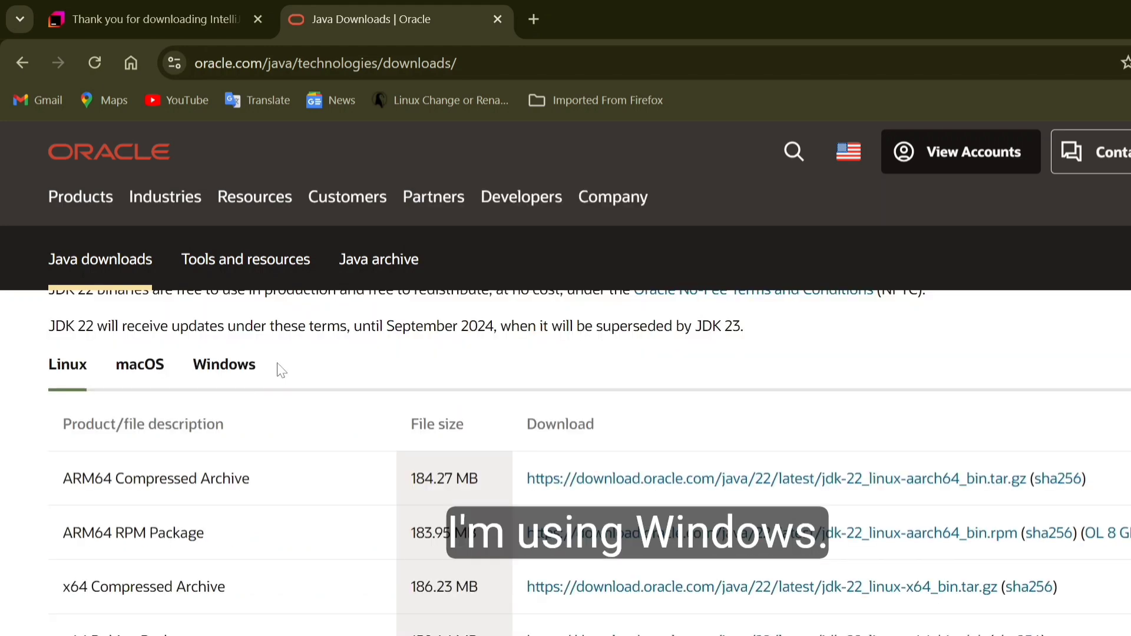
pyautogui.click(233, 370)
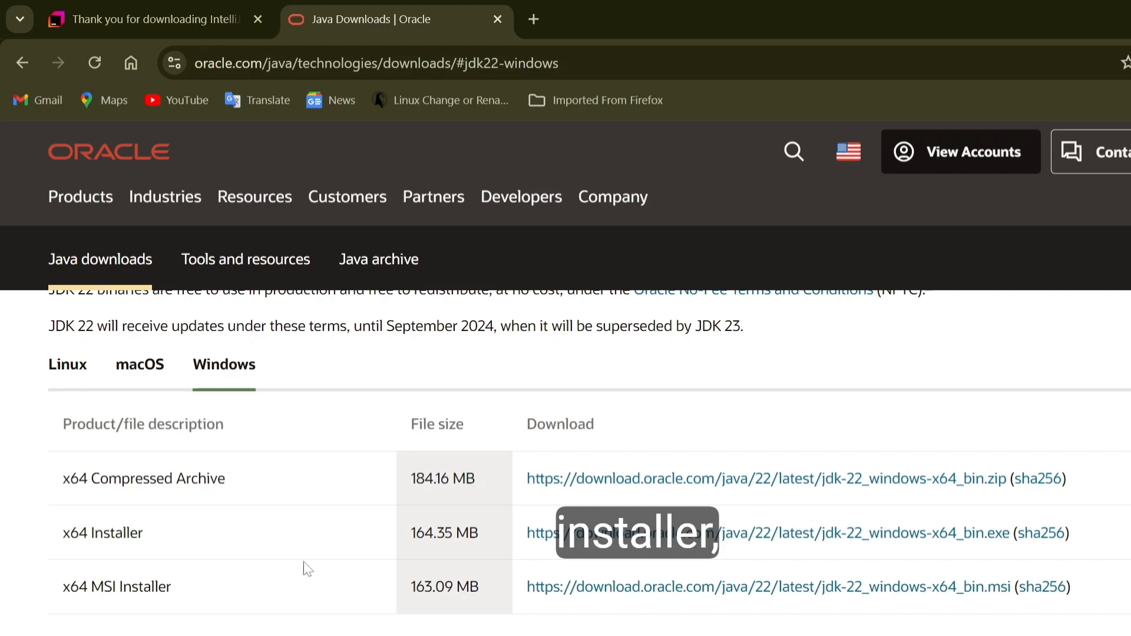
pyautogui.scroll(-1, 518, 539)
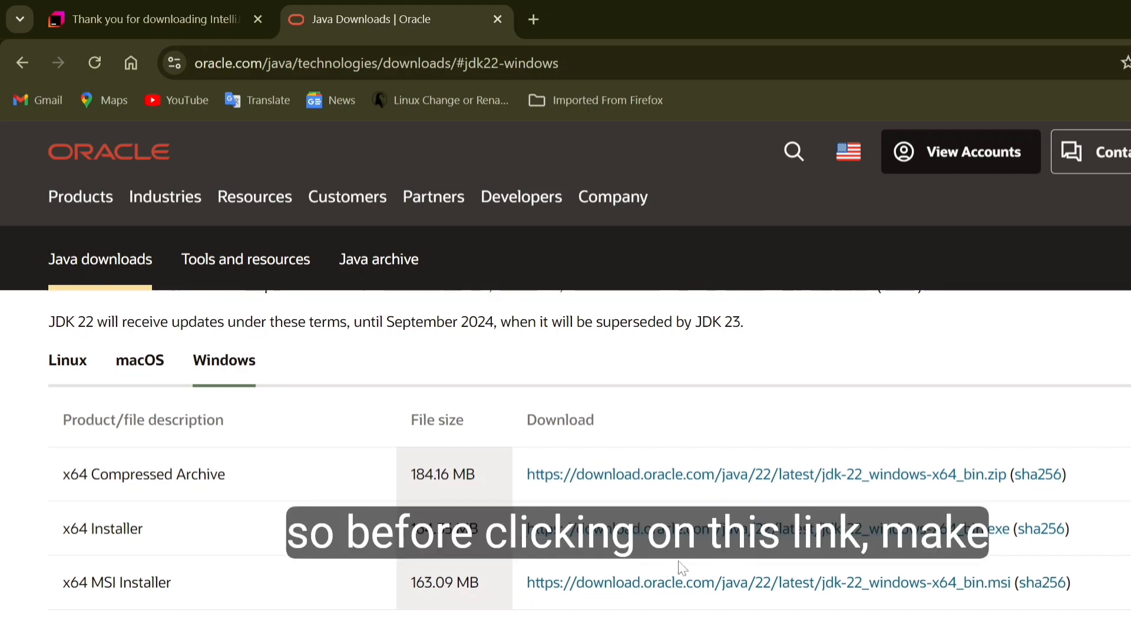
# - Sign in to the Oracle account, filling in the account password
pyautogui.click(986, 154)
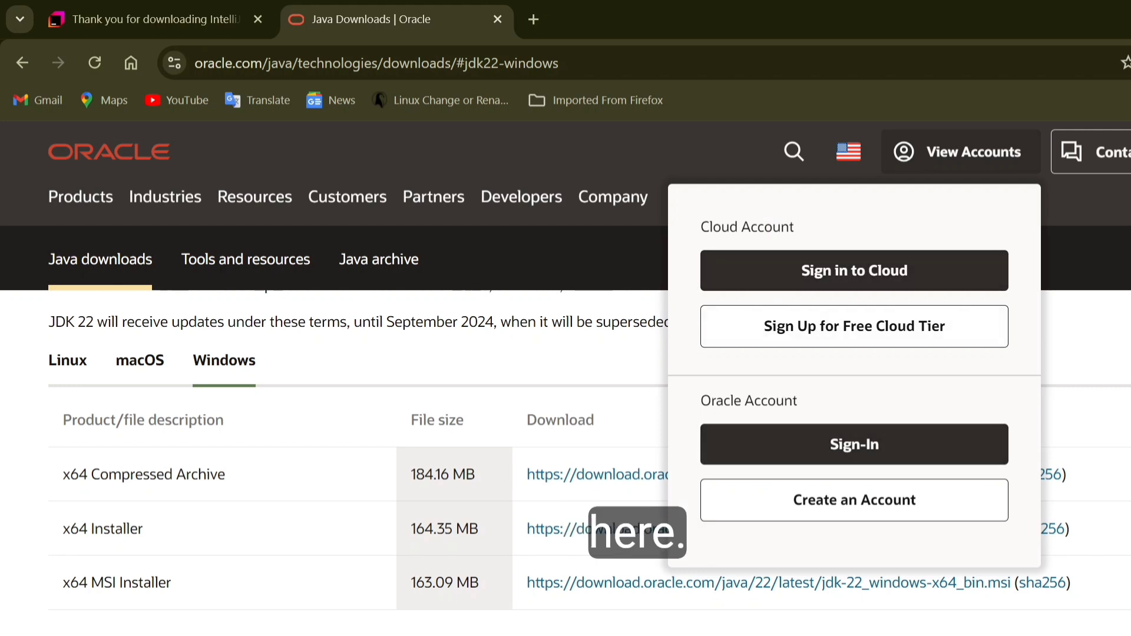
pyautogui.click(857, 448)
pyautogui.click(640, 428)
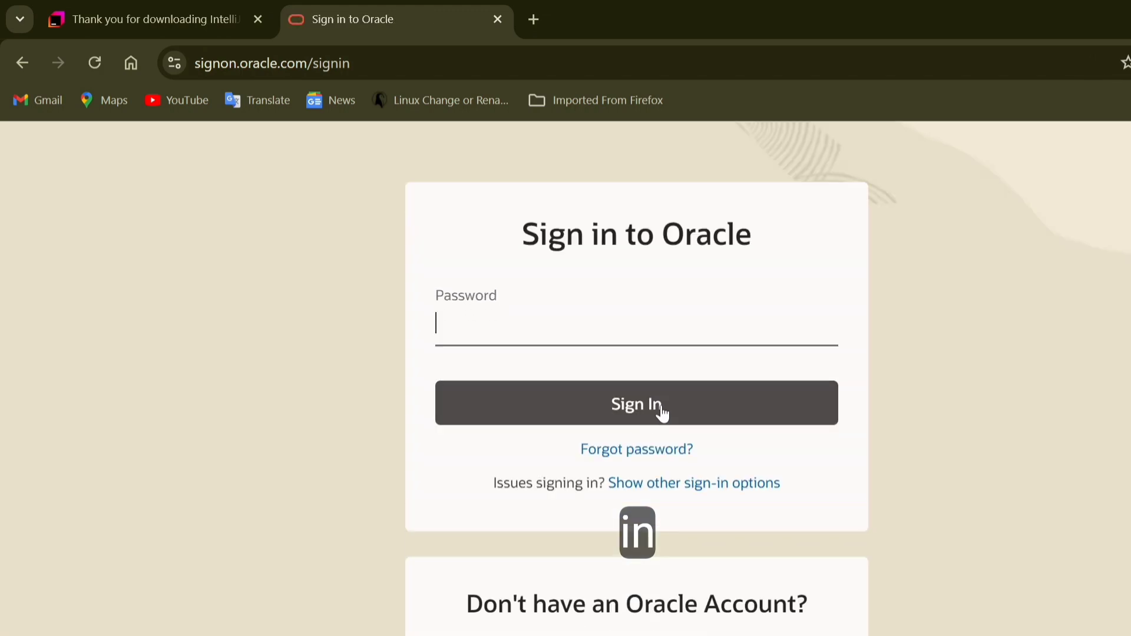
pyautogui.click(610, 329)
pyautogui.click(604, 376)
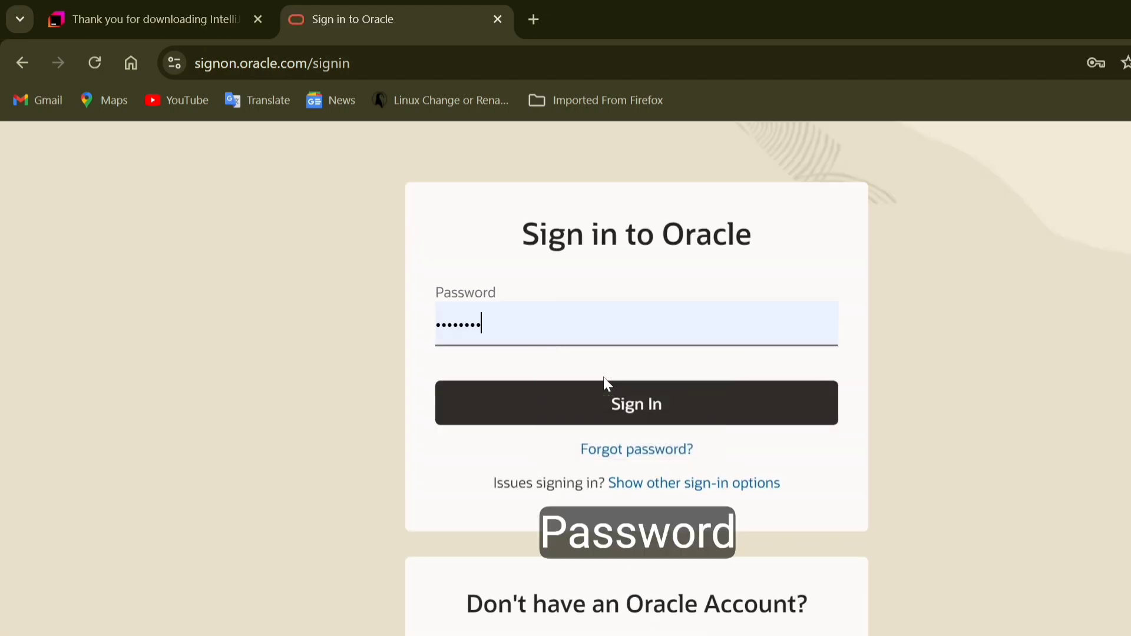
pyautogui.click(632, 408)
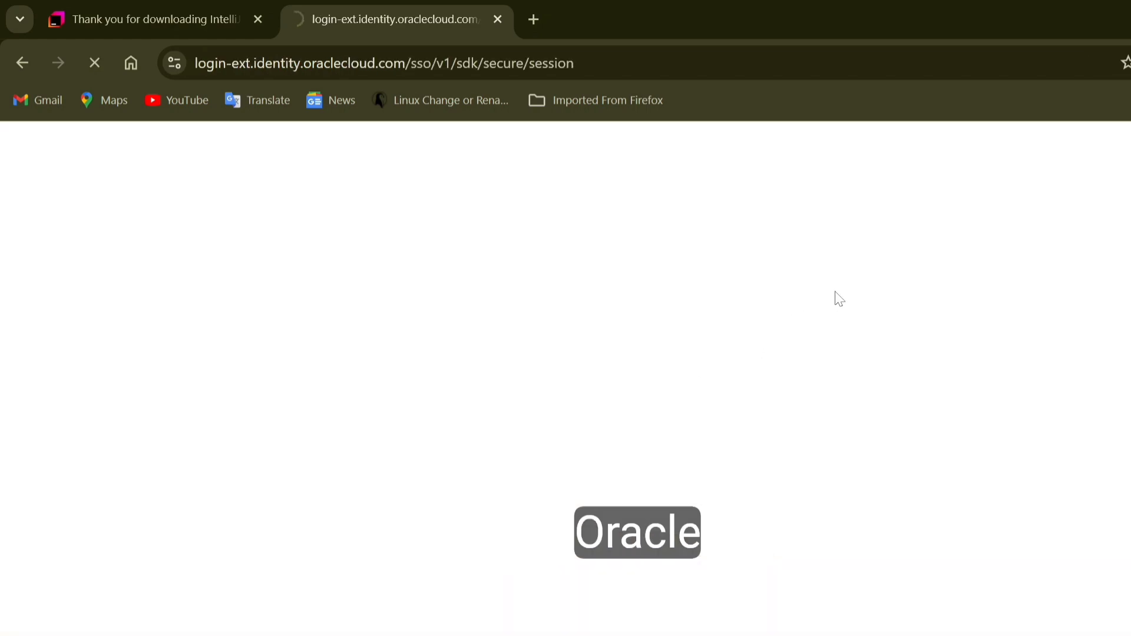
# - Download the JDK 22 x64 Installer (jdk-22_windows-x64_bin.exe) from the Windows downloads list
pyautogui.scroll(-2, 518, 477)
pyautogui.scroll(-6, 508, 493)
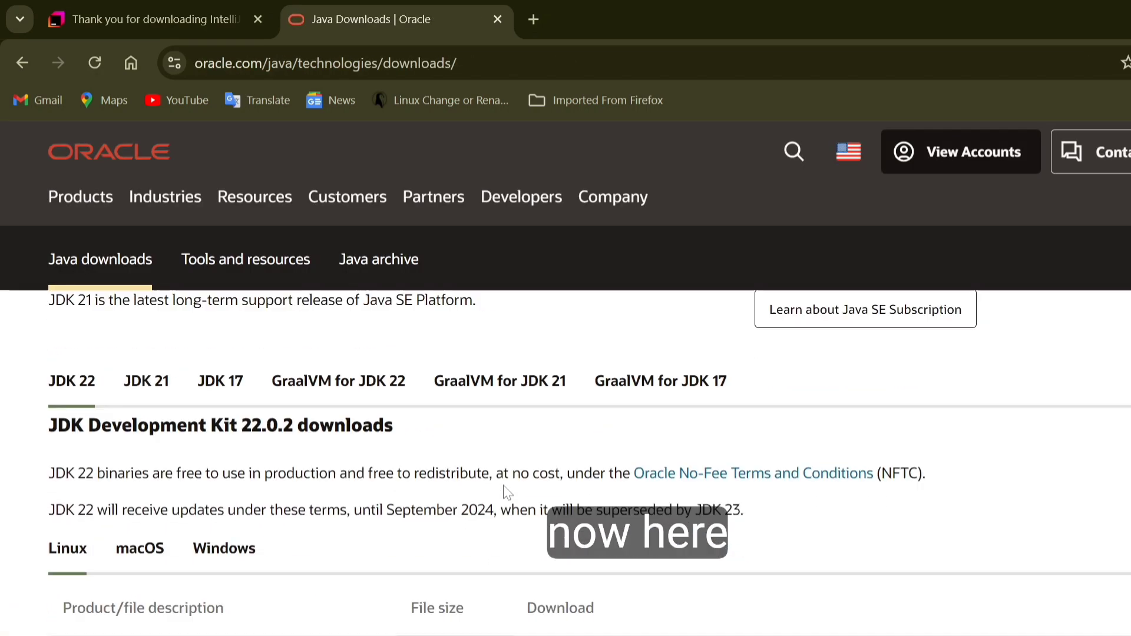
pyautogui.scroll(-2, 285, 619)
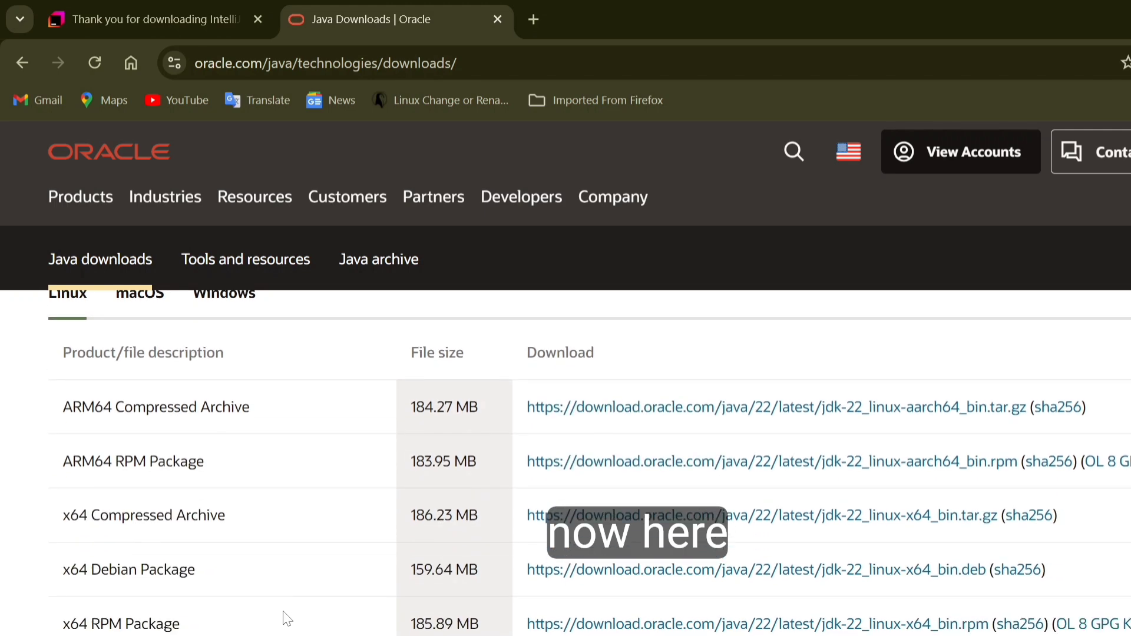
pyautogui.scroll(1, 285, 618)
pyautogui.click(247, 332)
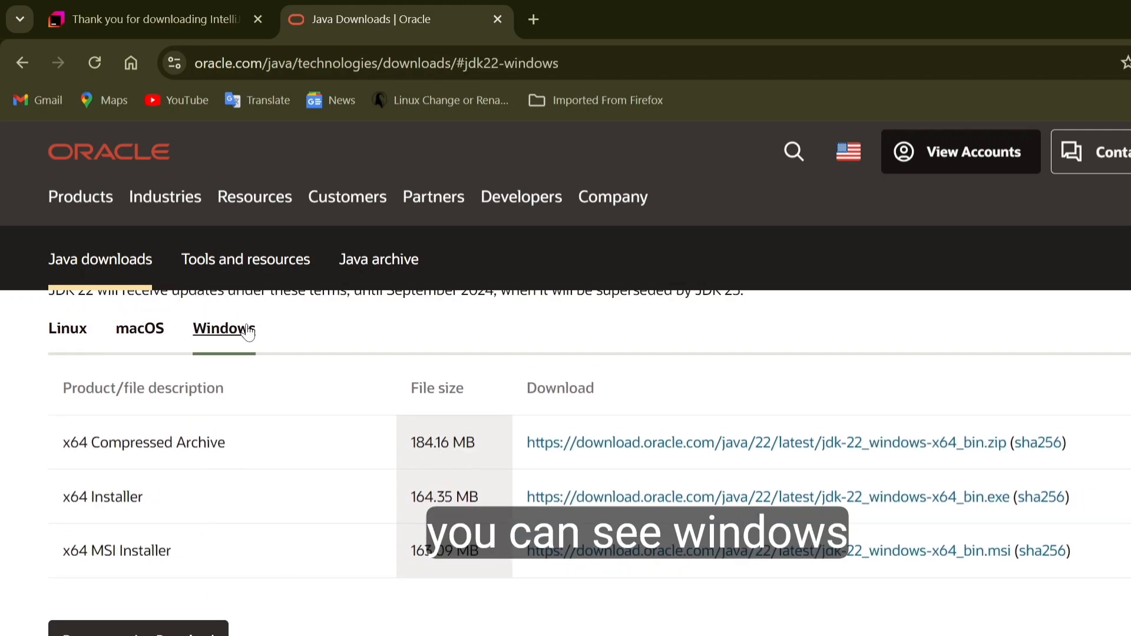
pyautogui.click(700, 500)
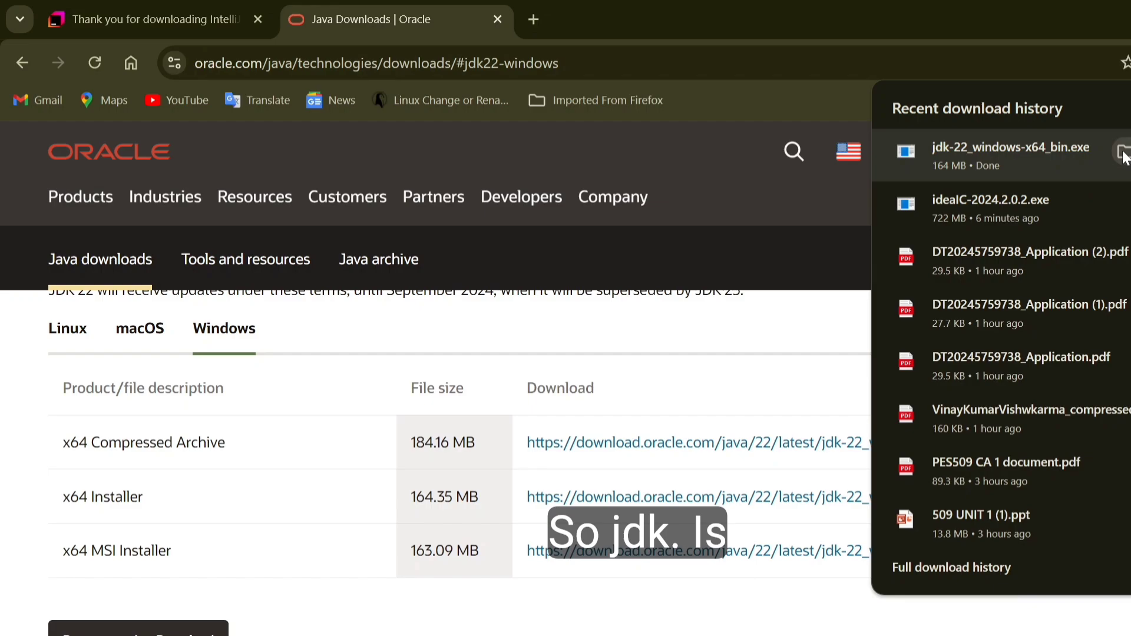
# - Run the downloaded JDK installer, install Java SE Development Kit 22.0.2 to the default C:\Program Files\Java\jdk-22\ folder, and close the wizard
pyautogui.click(1122, 153)
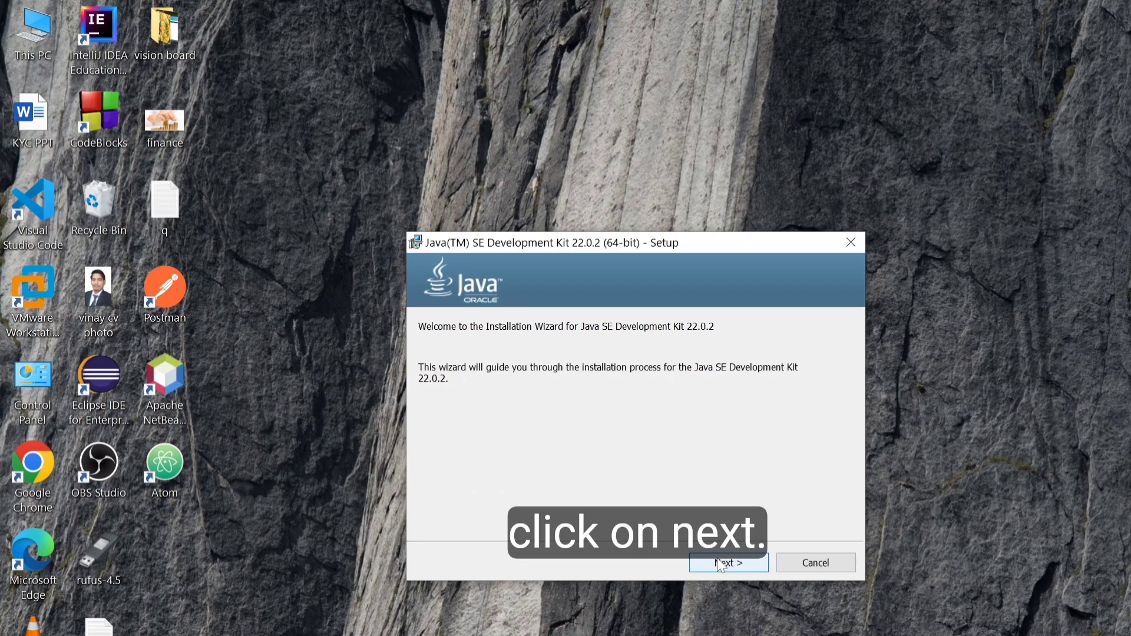
pyautogui.click(722, 564)
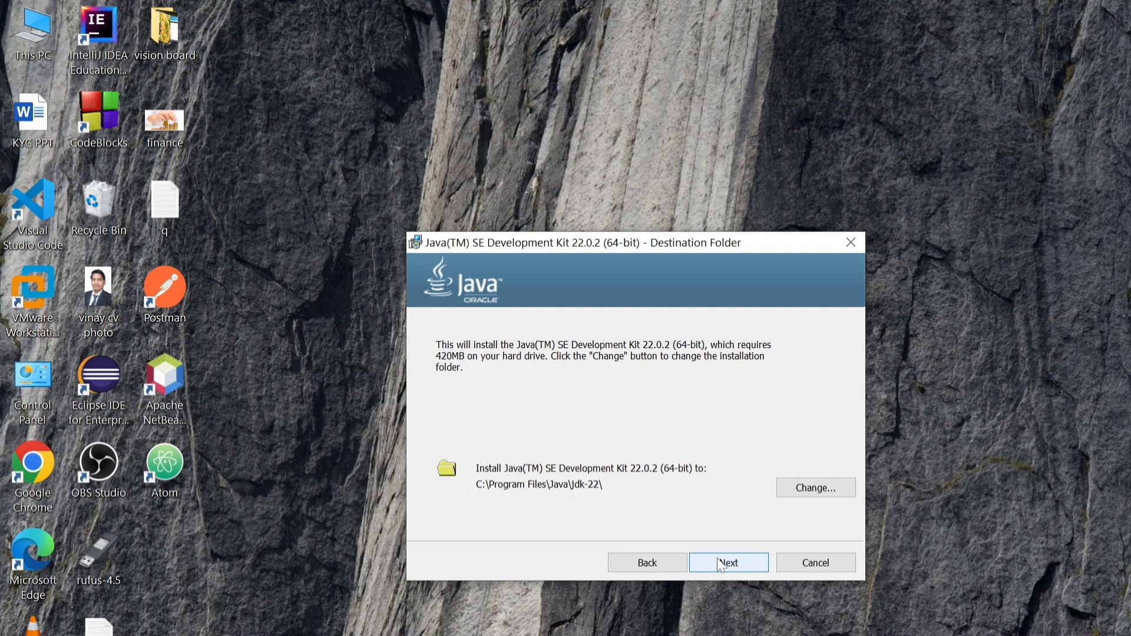
pyautogui.click(722, 563)
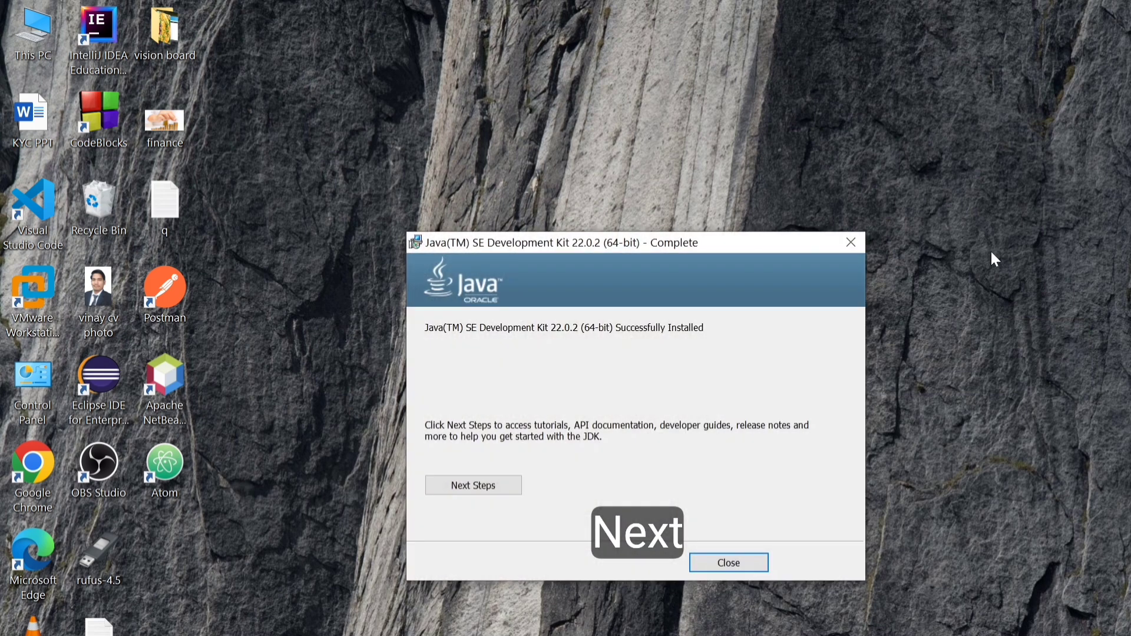
pyautogui.click(730, 564)
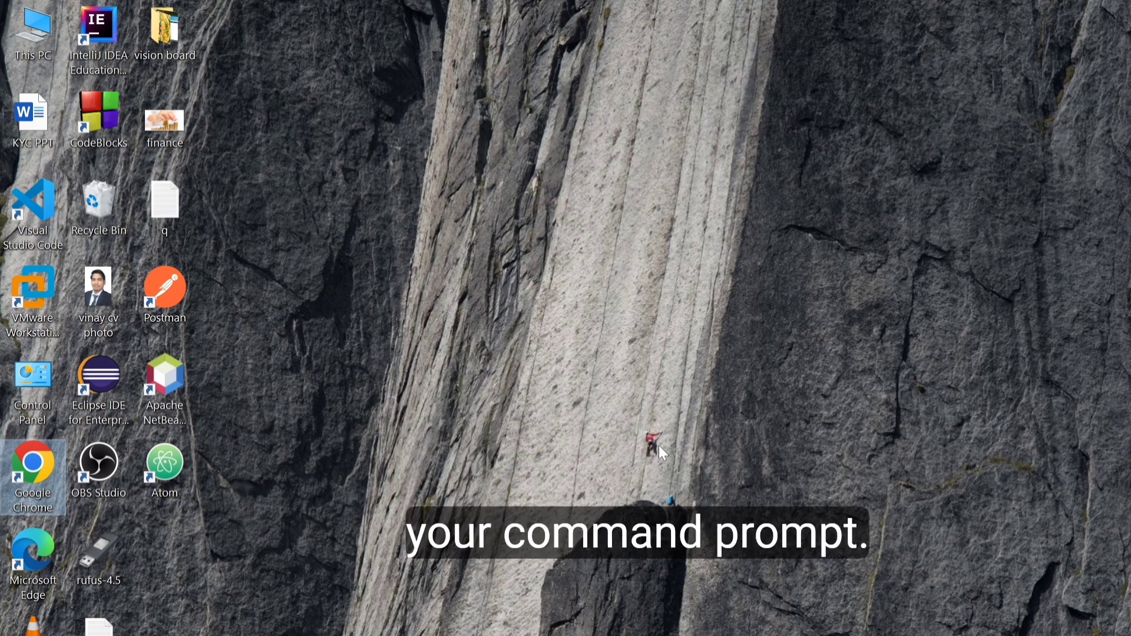
# - Open Command Prompt as administrator through Windows search and maximize its window
pyautogui.press('super')
pyautogui.write('c0')
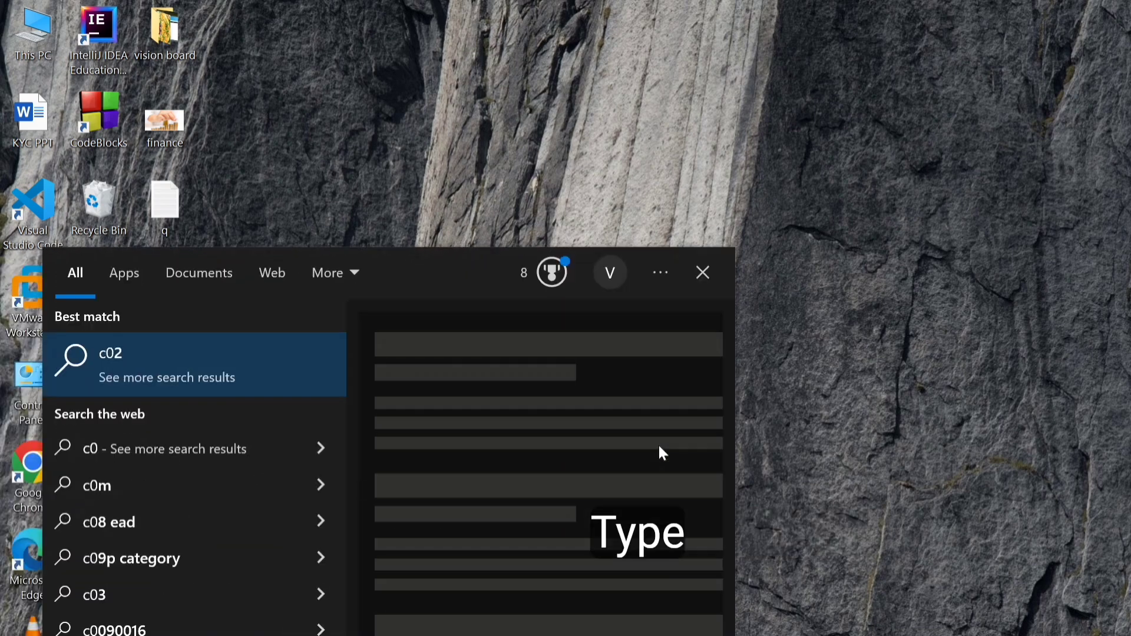
pyautogui.press('BackSpace')
pyautogui.press('BackSpace')
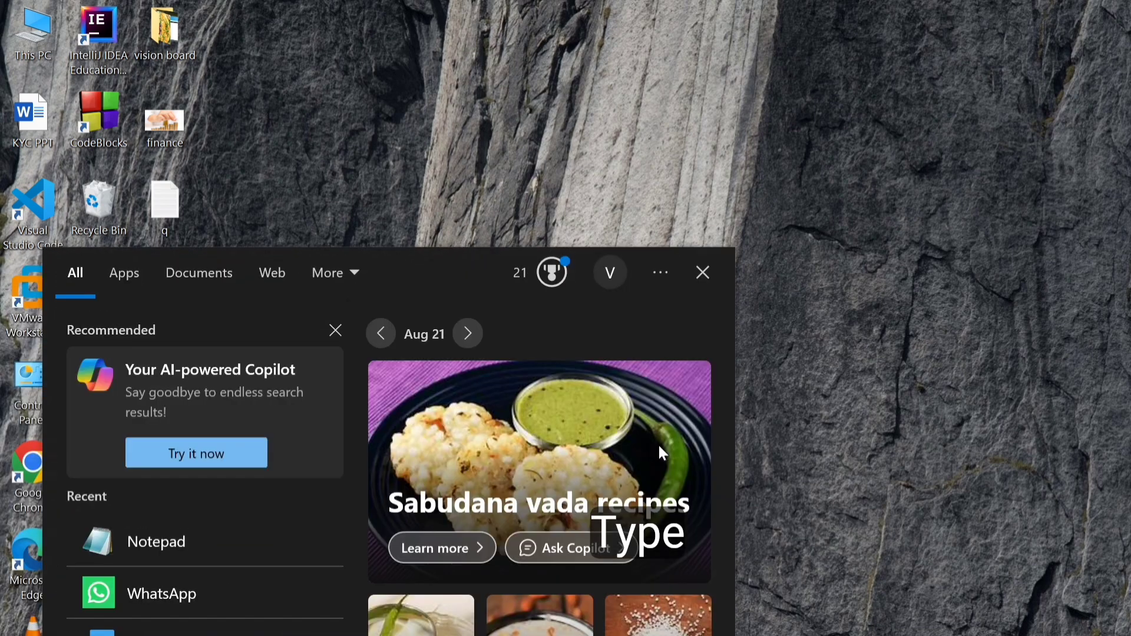
pyautogui.write('co')
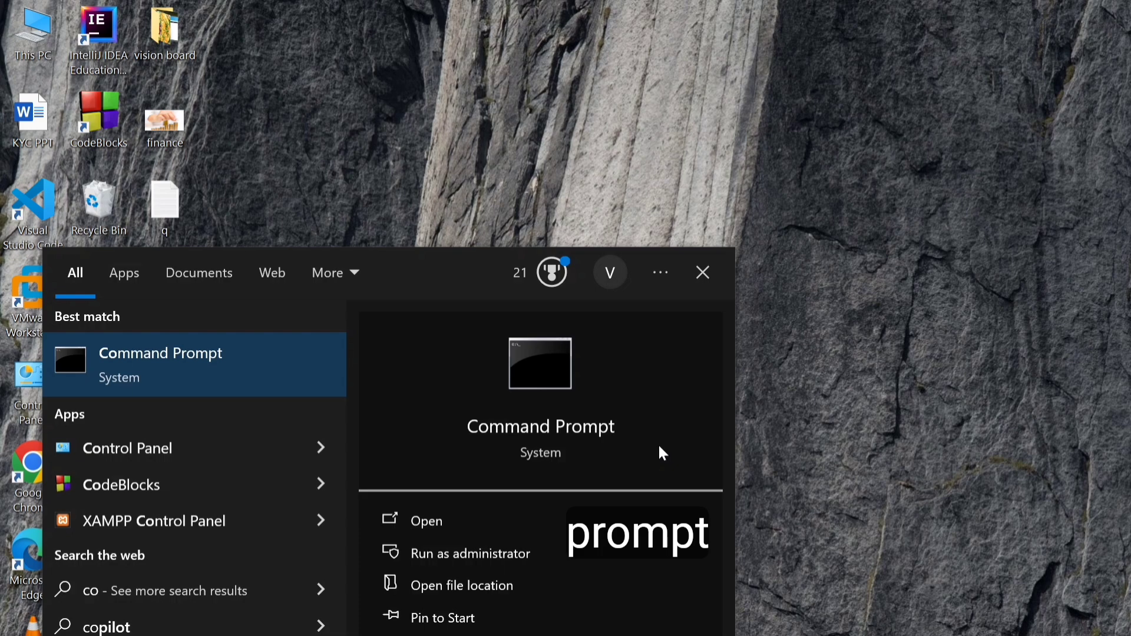
pyautogui.hotkey('ctrl', 'shift', 'Return')
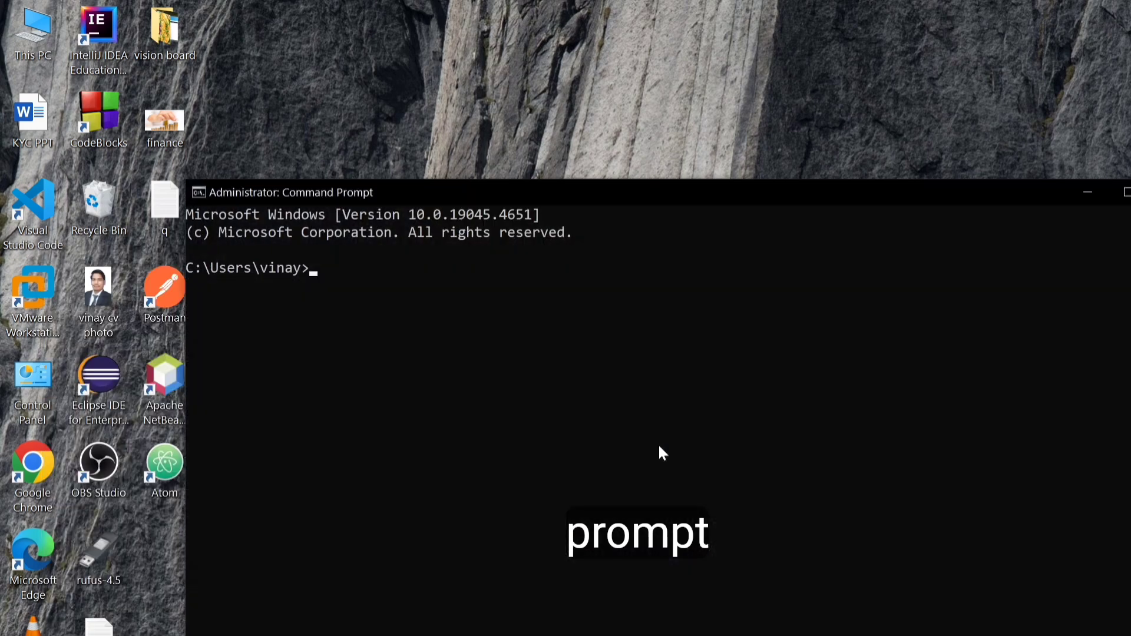
pyautogui.click(1122, 193)
# - Check the installed Java version by running "java -version" in Command Prompt
pyautogui.write('java -')
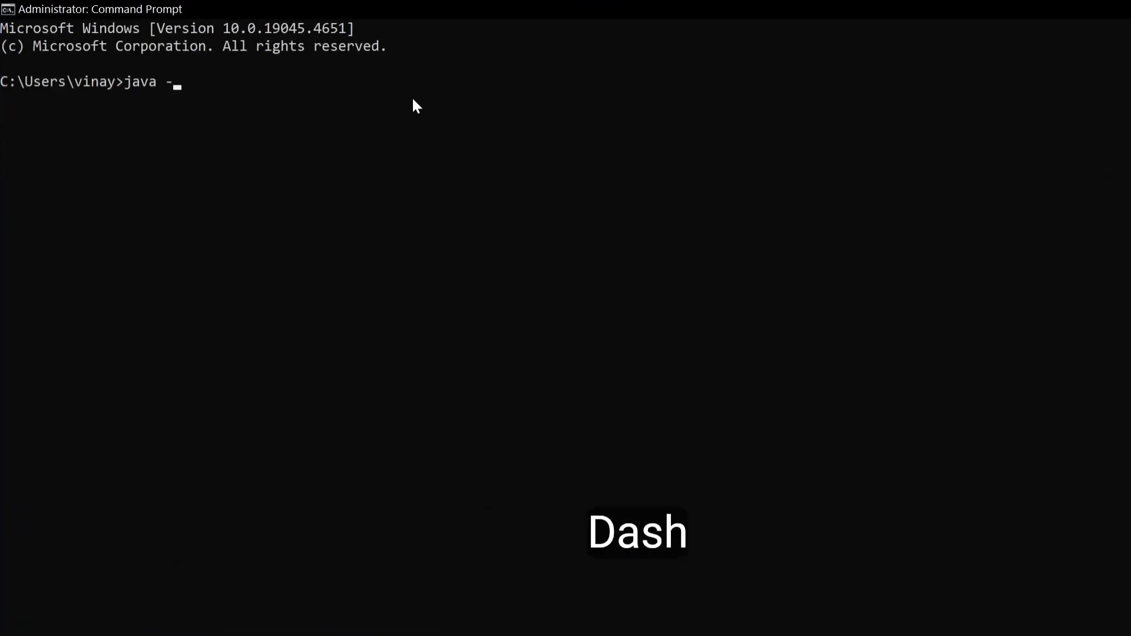
pyautogui.write('version')
pyautogui.press('Return')
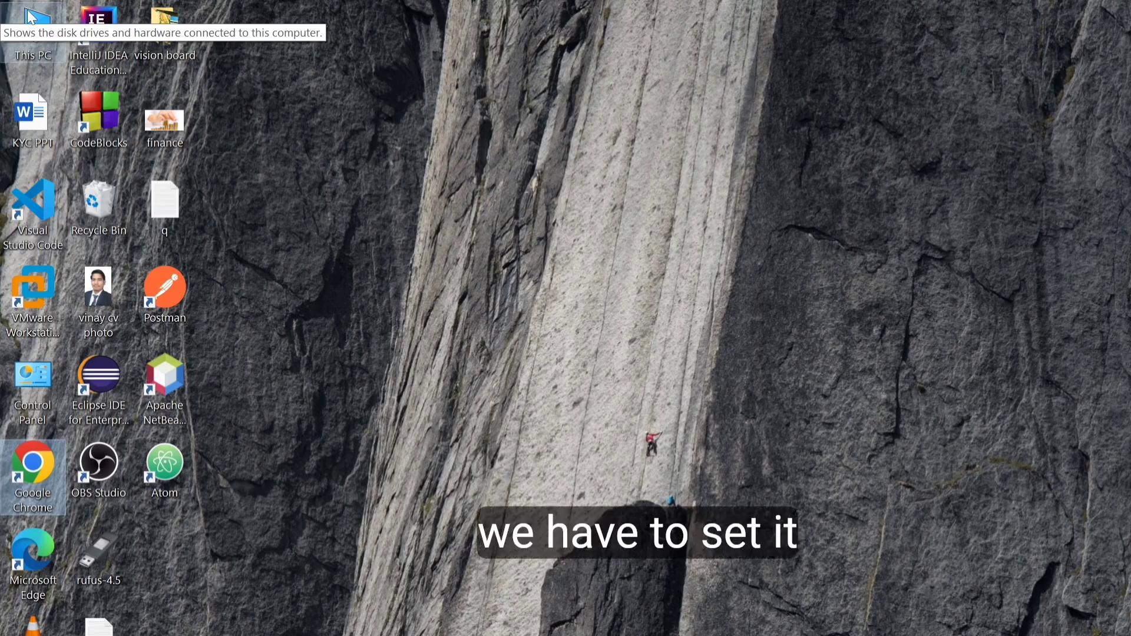
# - Browse to the JDK's bin folder at C:\Program Files\Java\jdk-22\bin in File Explorer and copy its full path
pyautogui.doubleClick(30, 15)
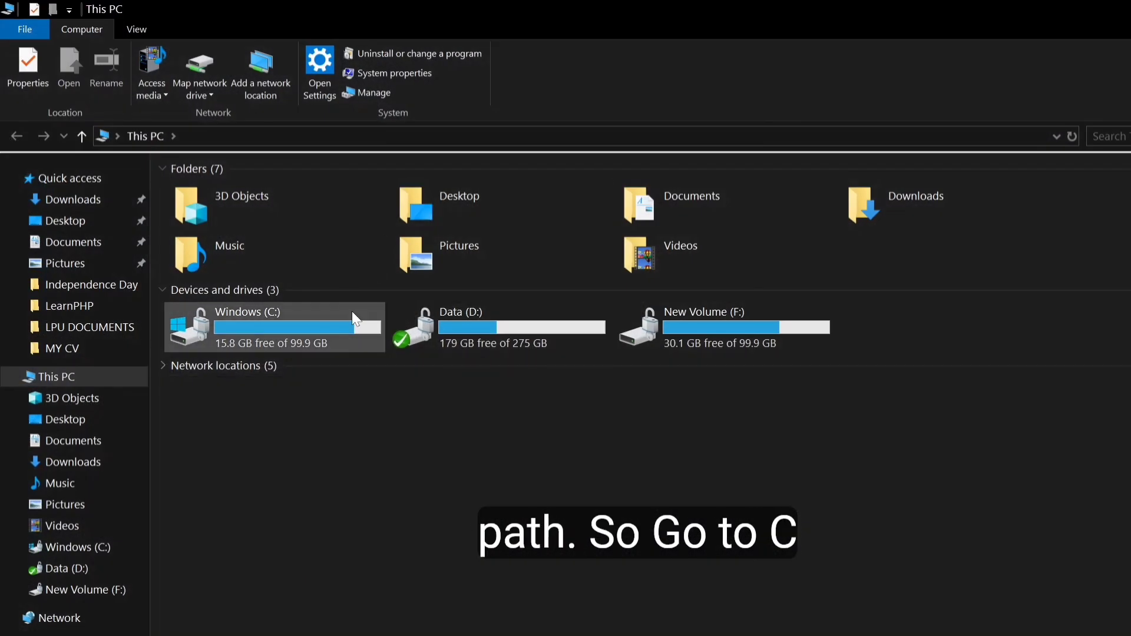
pyautogui.doubleClick(294, 333)
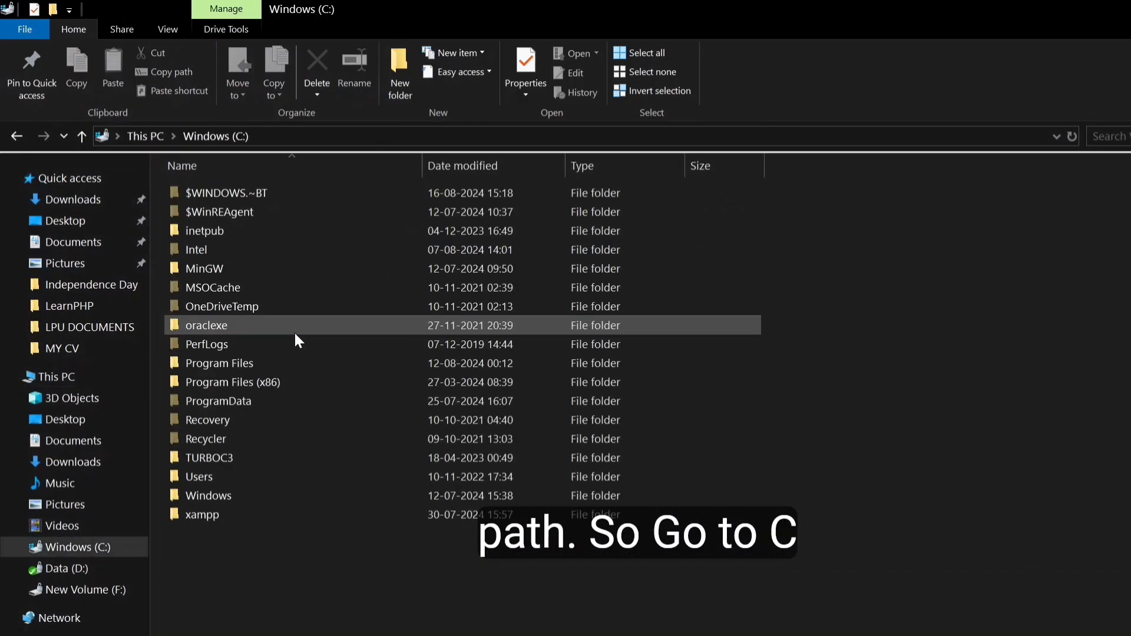
pyautogui.doubleClick(259, 363)
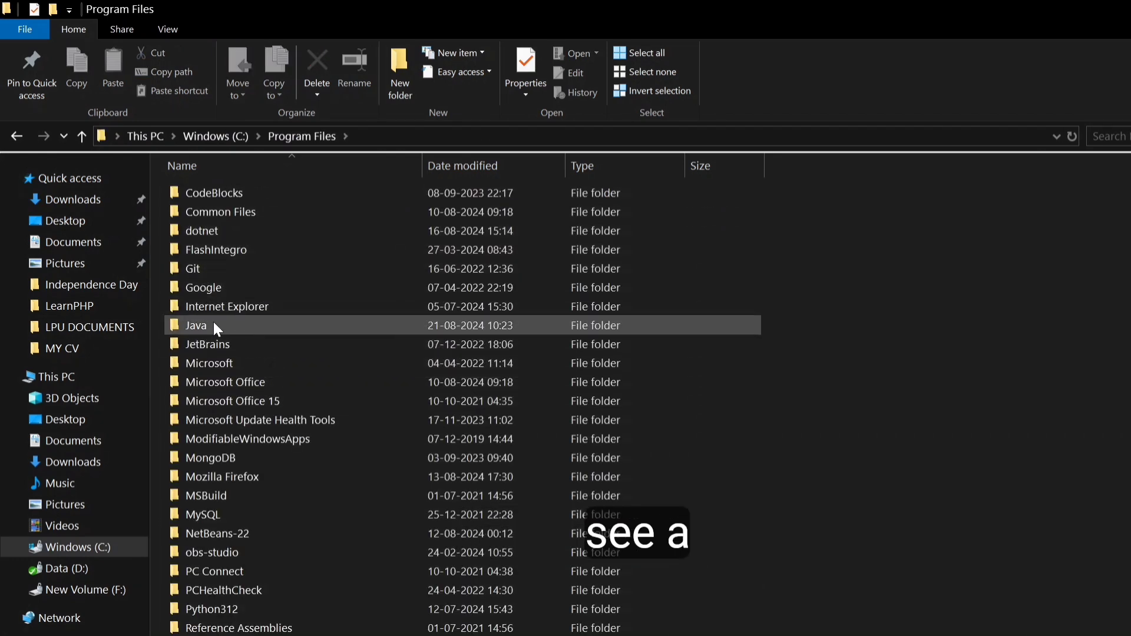
pyautogui.scroll(3, 214, 323)
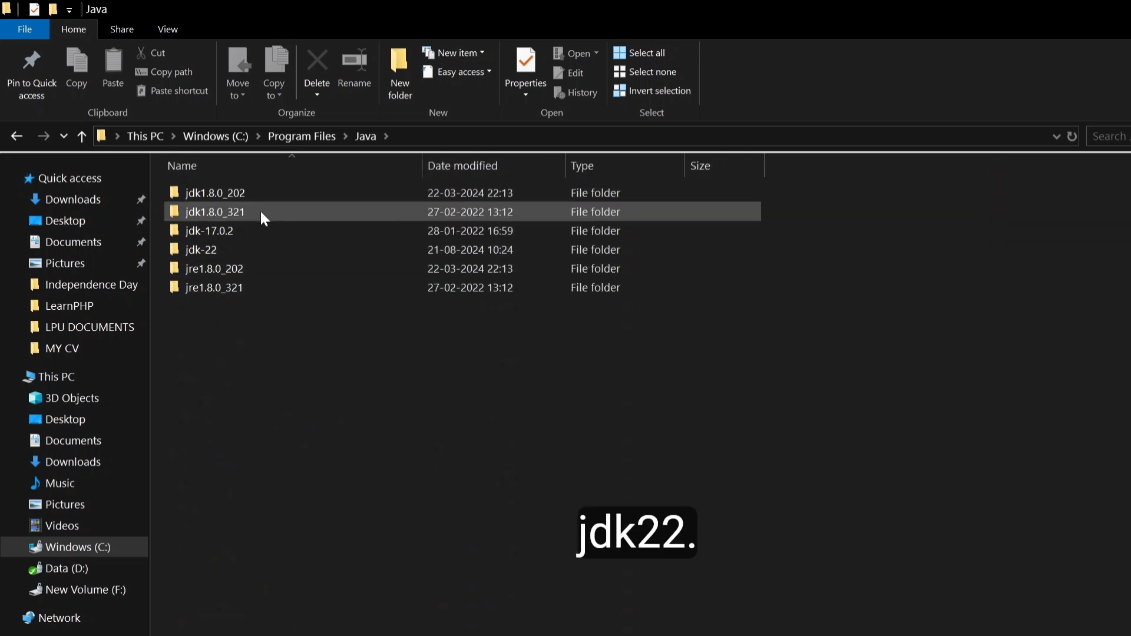
pyautogui.doubleClick(246, 247)
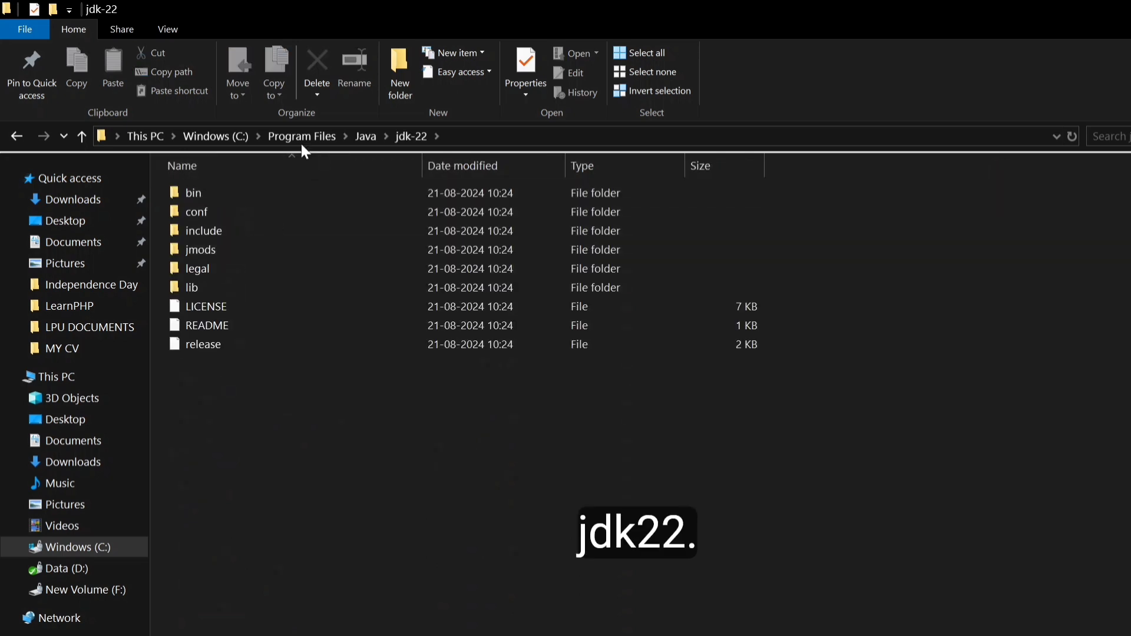
pyautogui.doubleClick(220, 193)
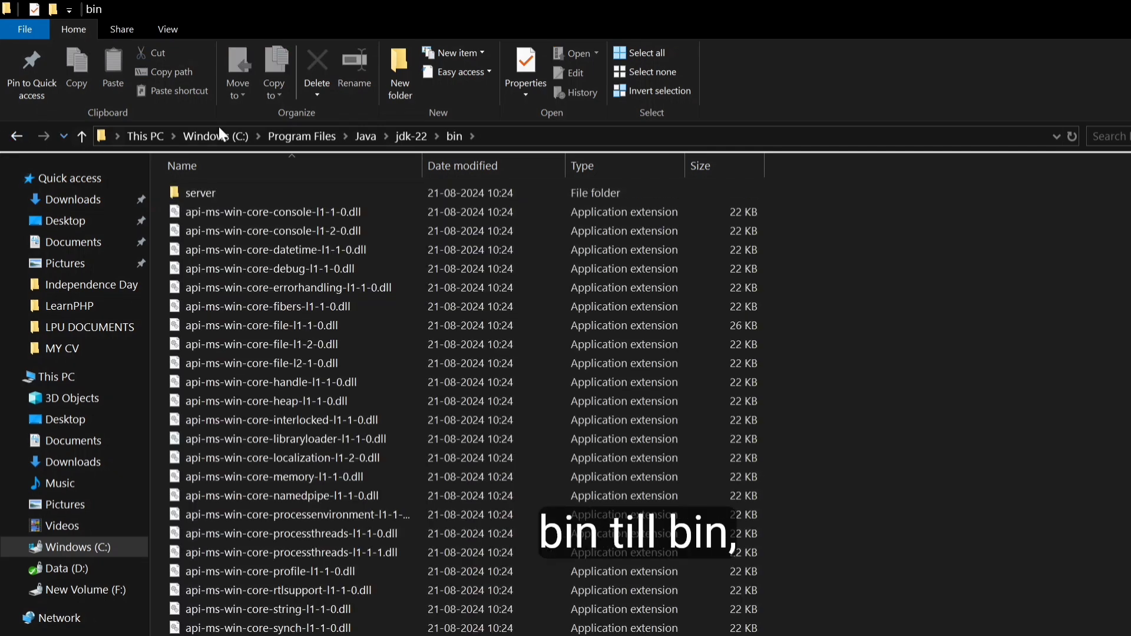
pyautogui.click(492, 131)
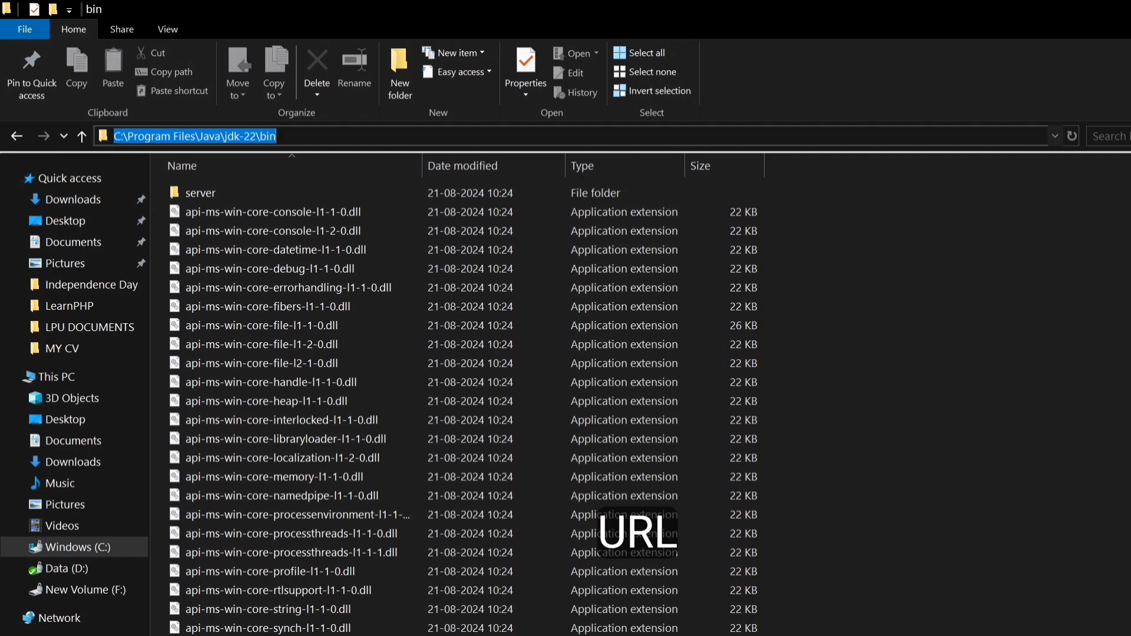
pyautogui.hotkey('ctrl', 'c')
# - Open the environment variables from the advanced system settings of This PC and open the system variable path for editing
pyautogui.hotkey('alt', 'Tab')
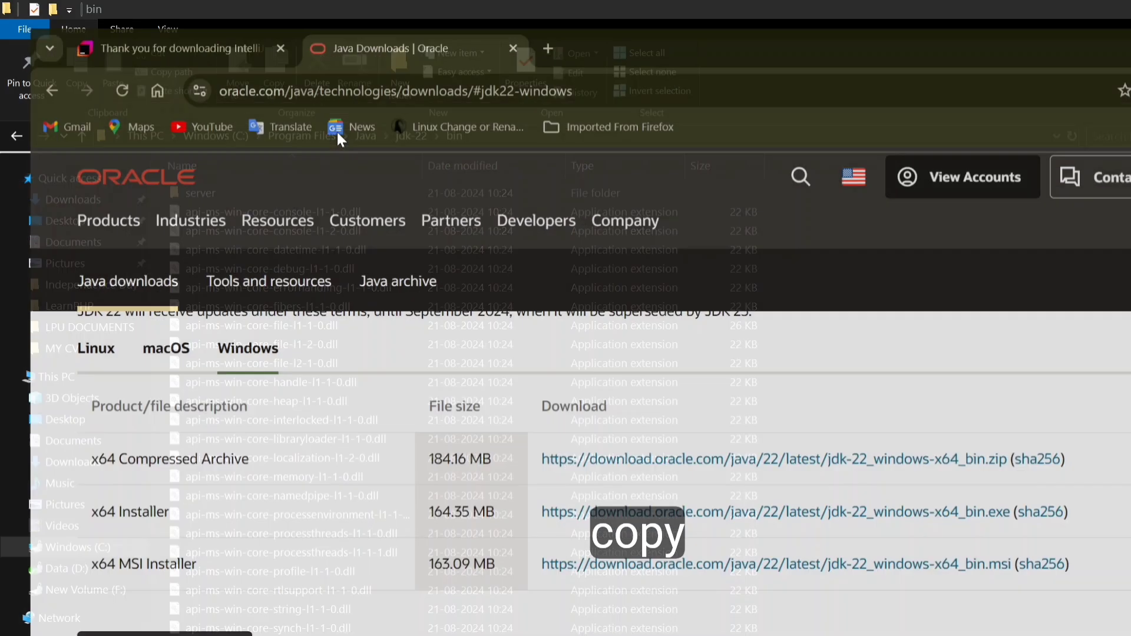
pyautogui.press('super+d')
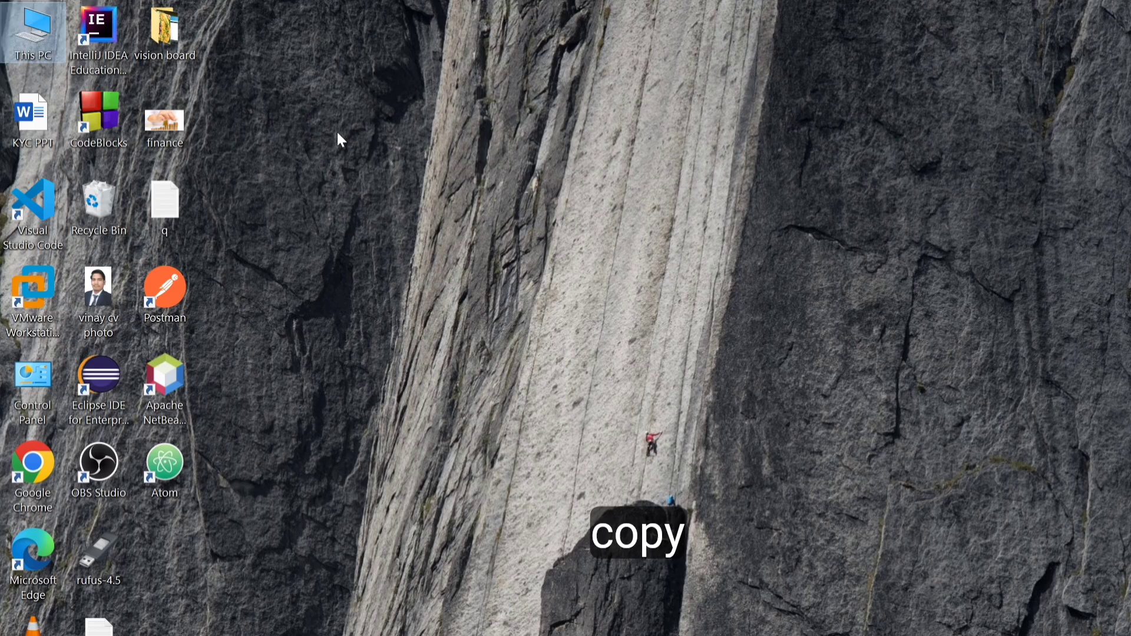
pyautogui.rightClick(21, 33)
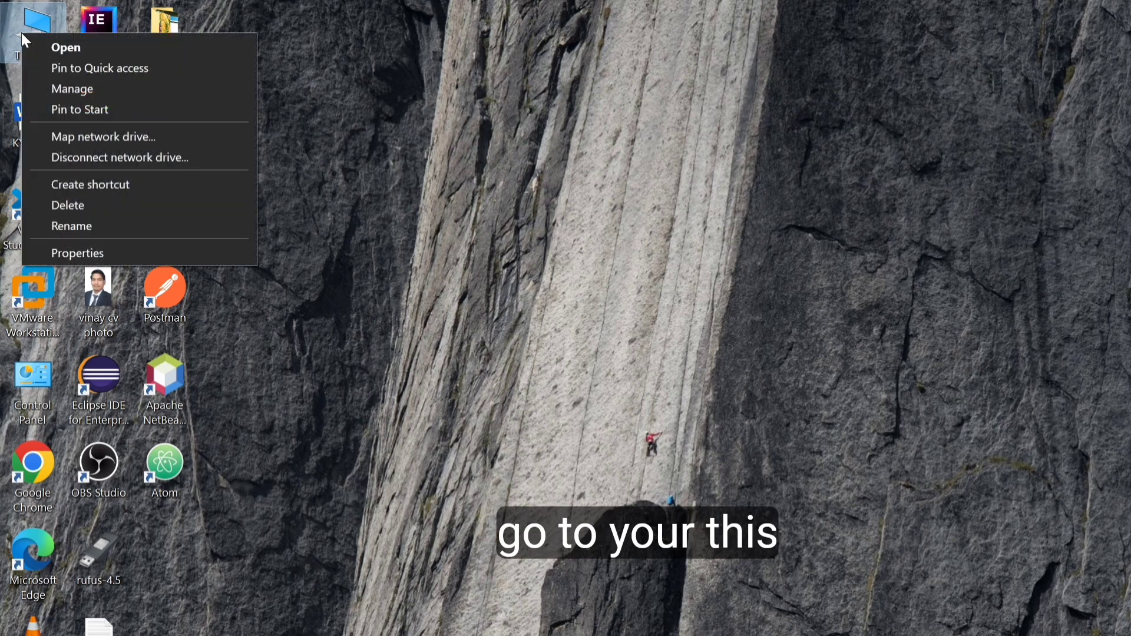
pyautogui.click(92, 253)
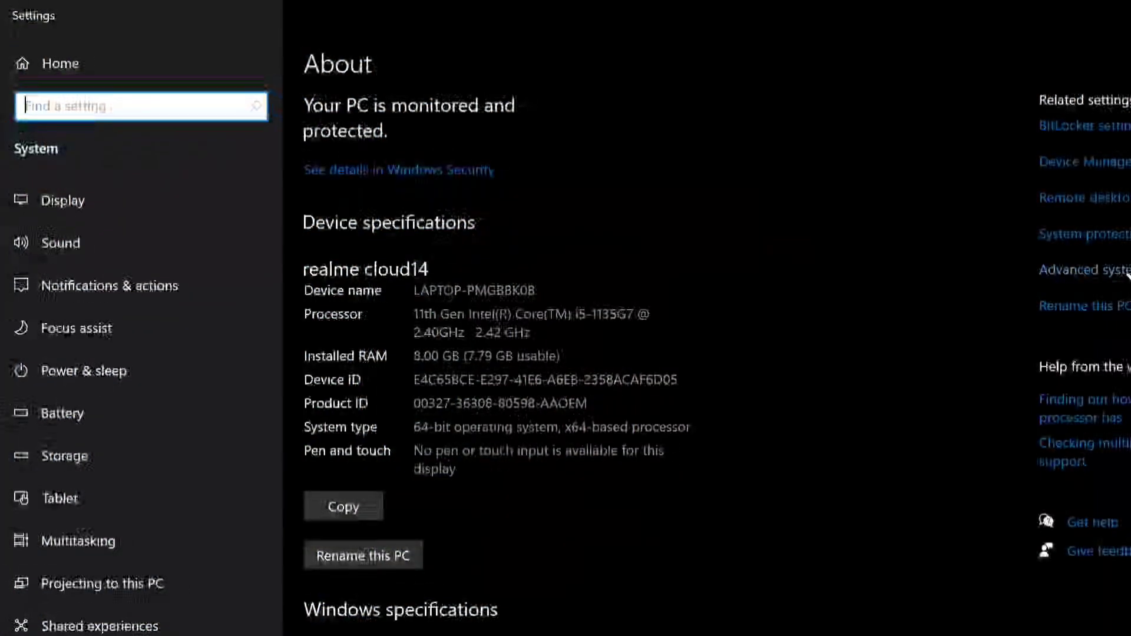
pyautogui.click(1051, 271)
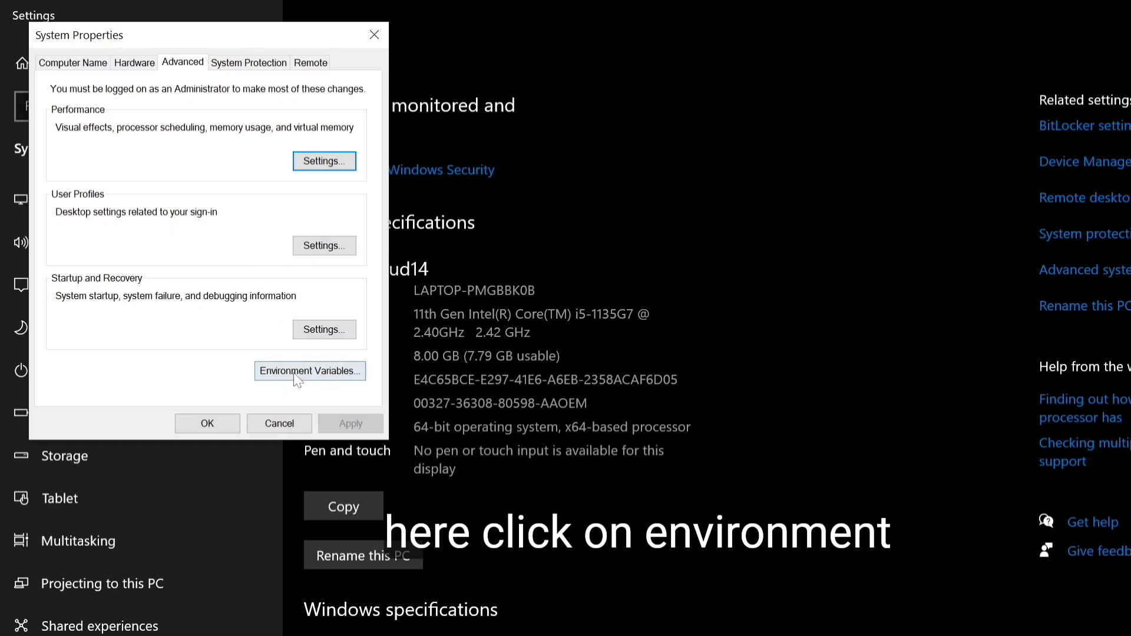
pyautogui.click(299, 373)
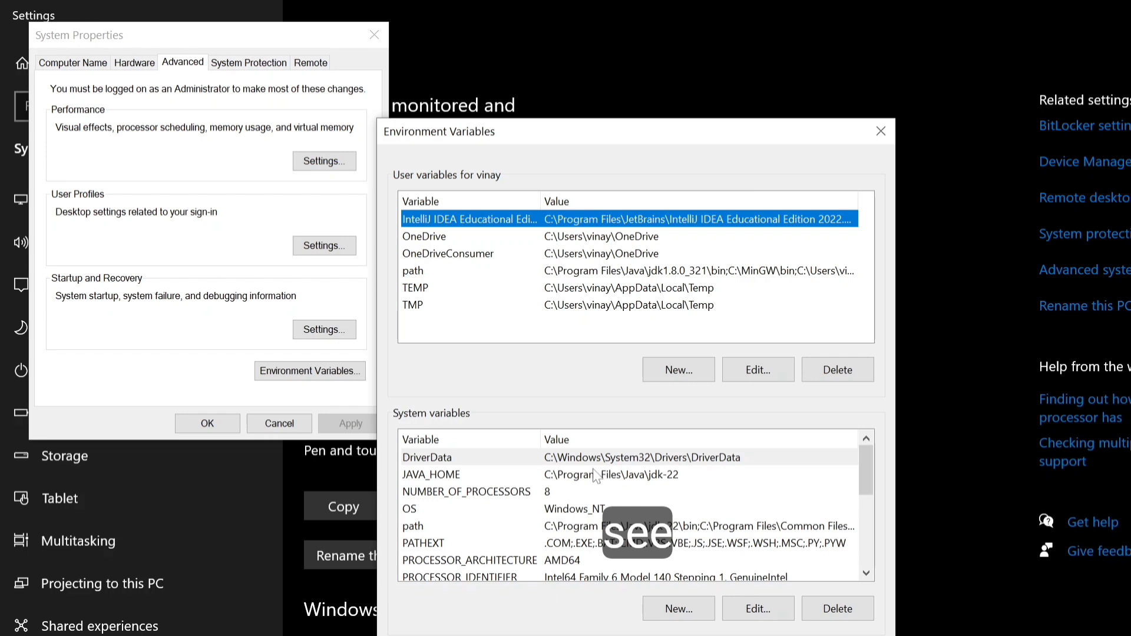
pyautogui.click(599, 530)
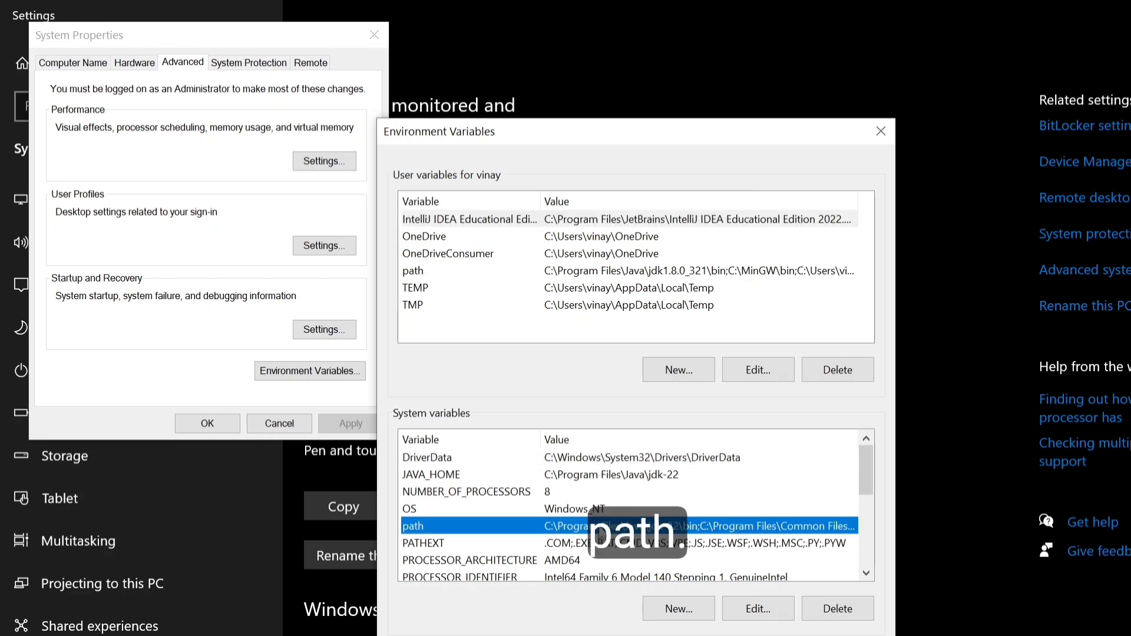
pyautogui.click(762, 603)
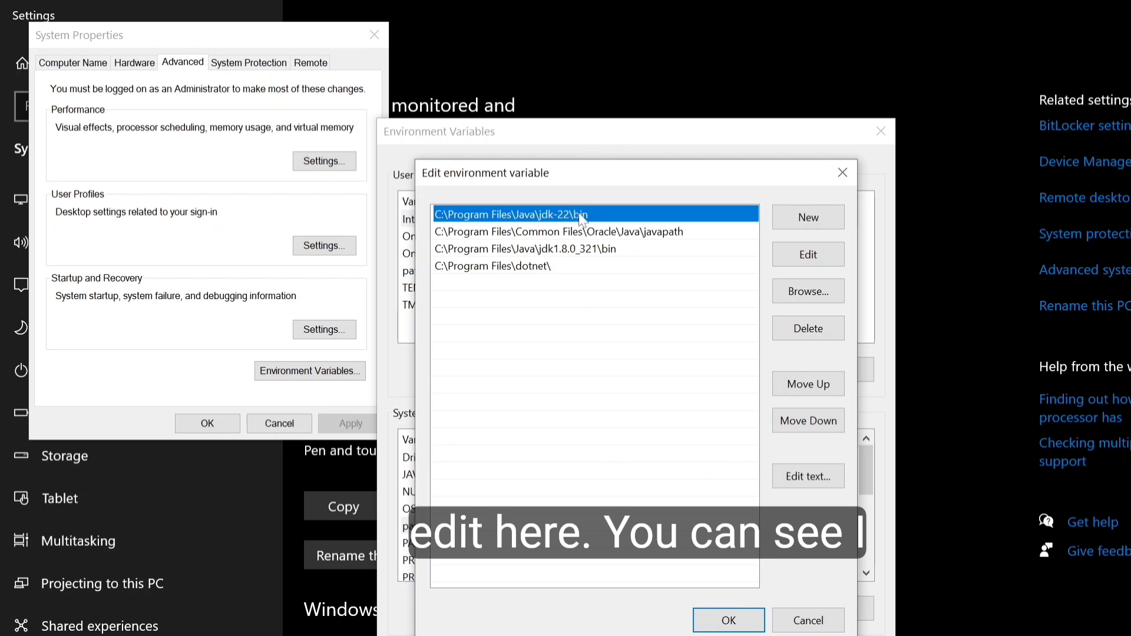
# - Delete the existing C:\Program Files\Java\jdk-22\bin entry from the system path variable
pyautogui.doubleClick(569, 215)
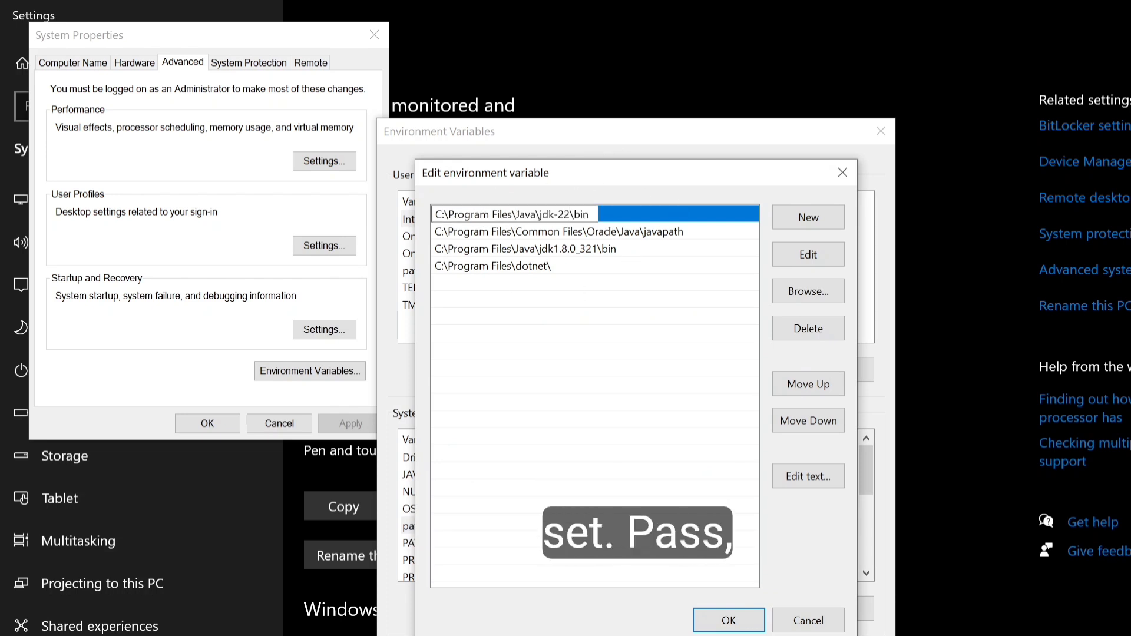
pyautogui.hotkey('ctrl', 'a')
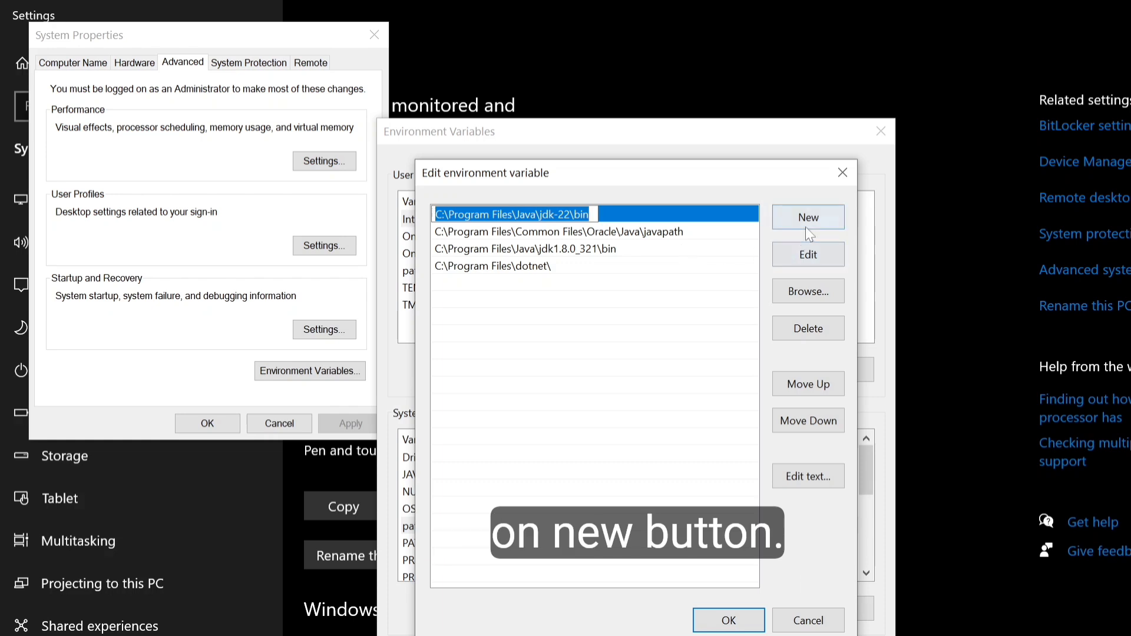
pyautogui.click(607, 212)
pyautogui.click(821, 331)
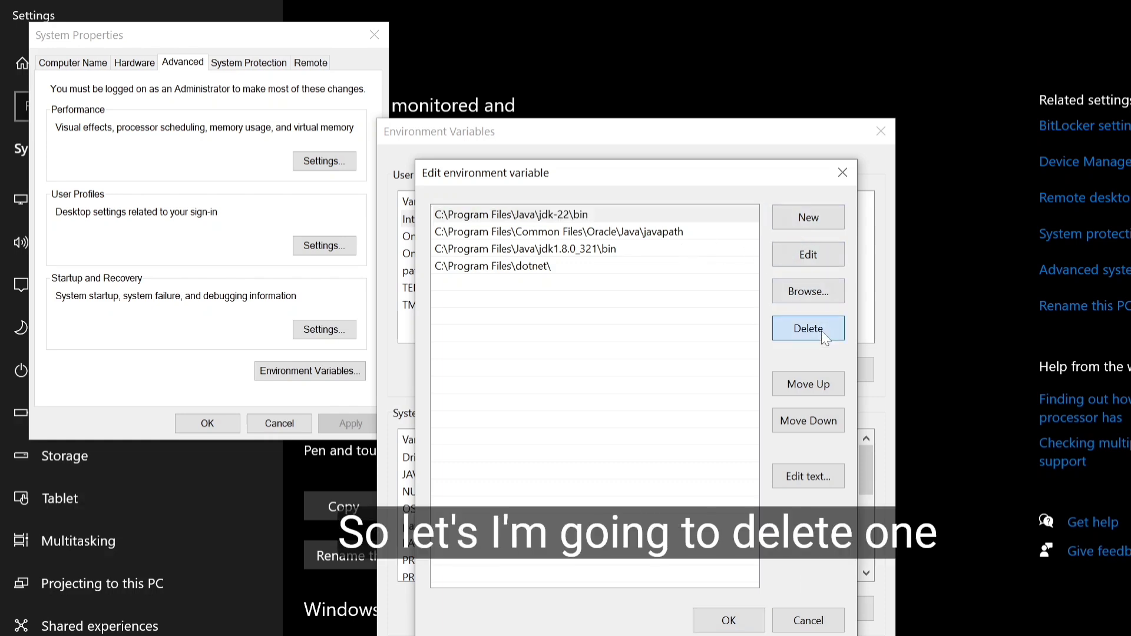
# - Add the copied folder path C:\Program Files\Java\jdk-22\bin as a new entry in the system path variable
pyautogui.click(809, 218)
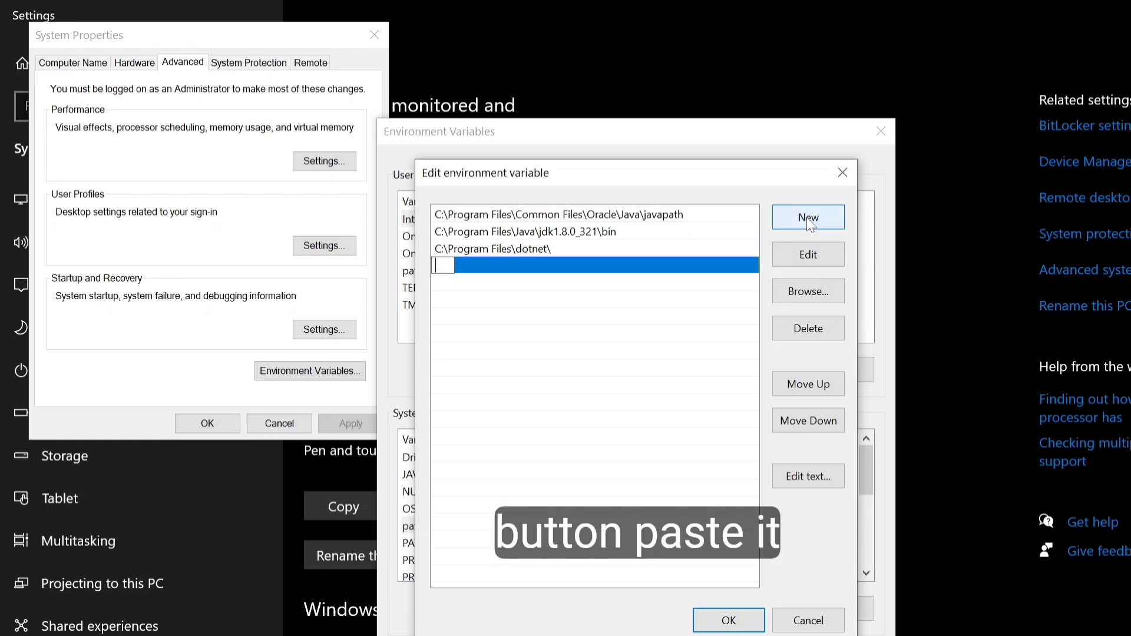
pyautogui.hotkey('ctrl', 'v')
pyautogui.click(625, 316)
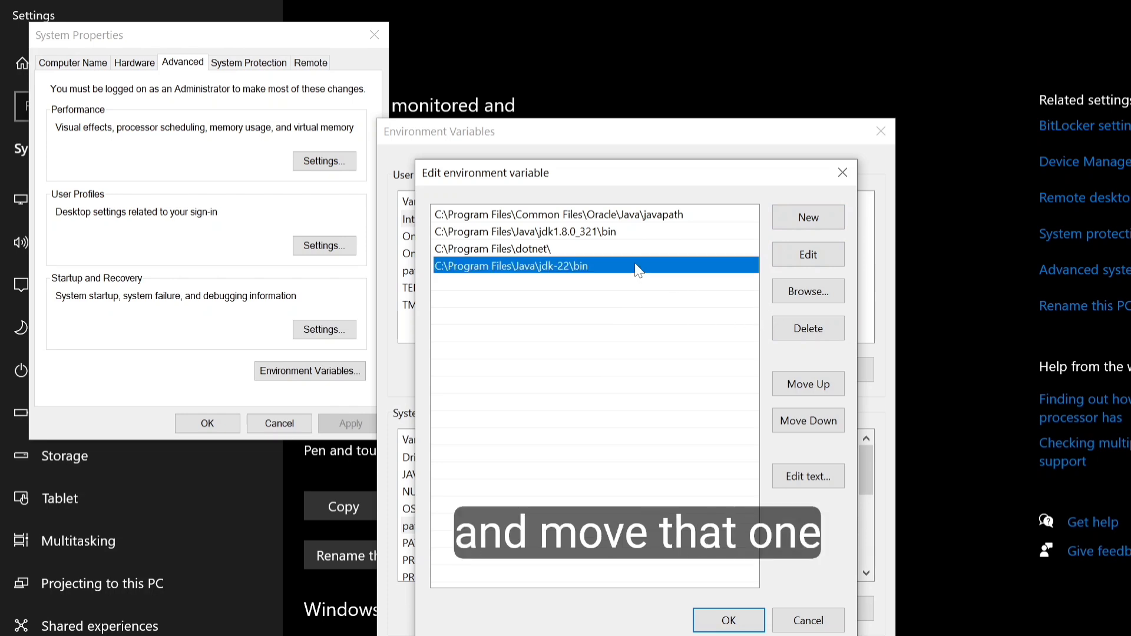
# - Move the jdk-22\bin entry to the top of the path list and accept the changes in all open system dialogs
pyautogui.click(812, 384)
pyautogui.click(812, 384)
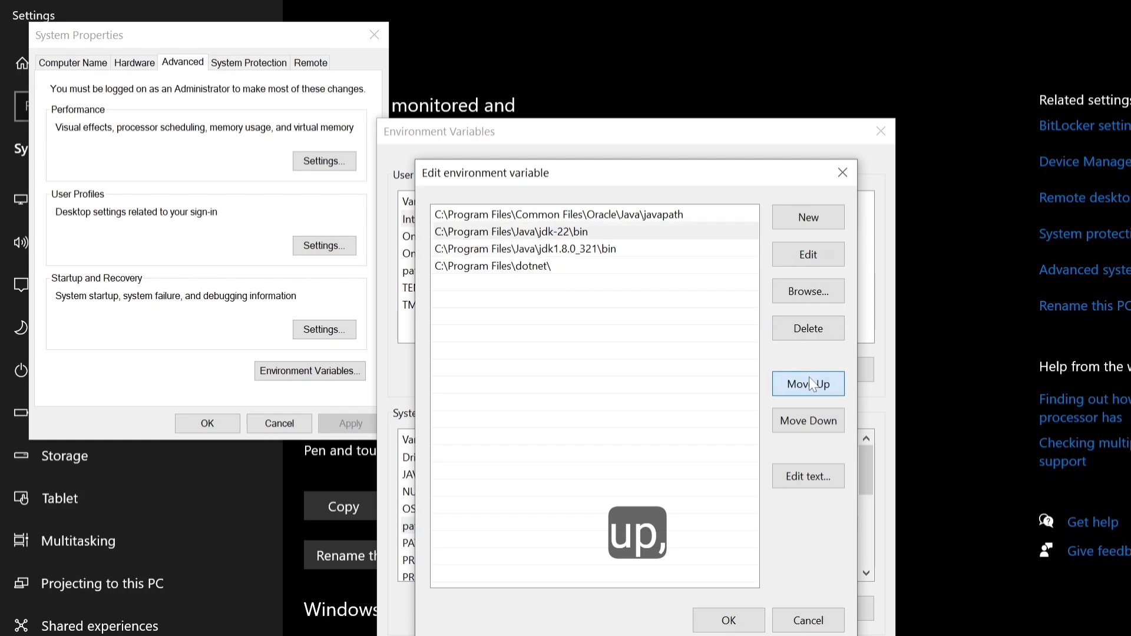
pyautogui.click(812, 384)
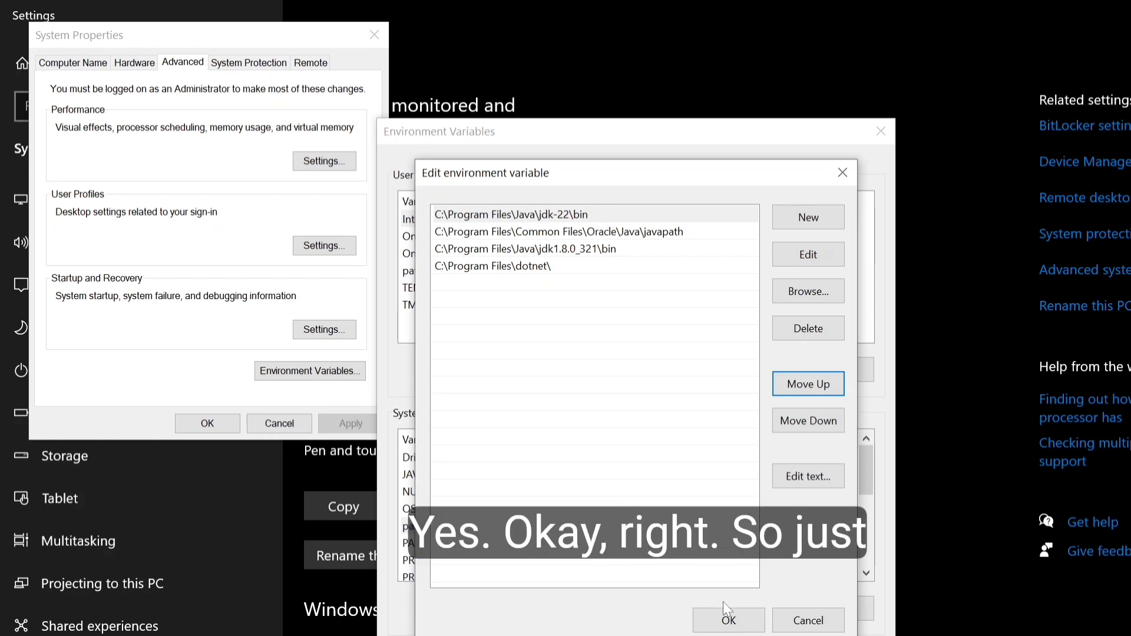
pyautogui.click(572, 215)
pyautogui.click(699, 623)
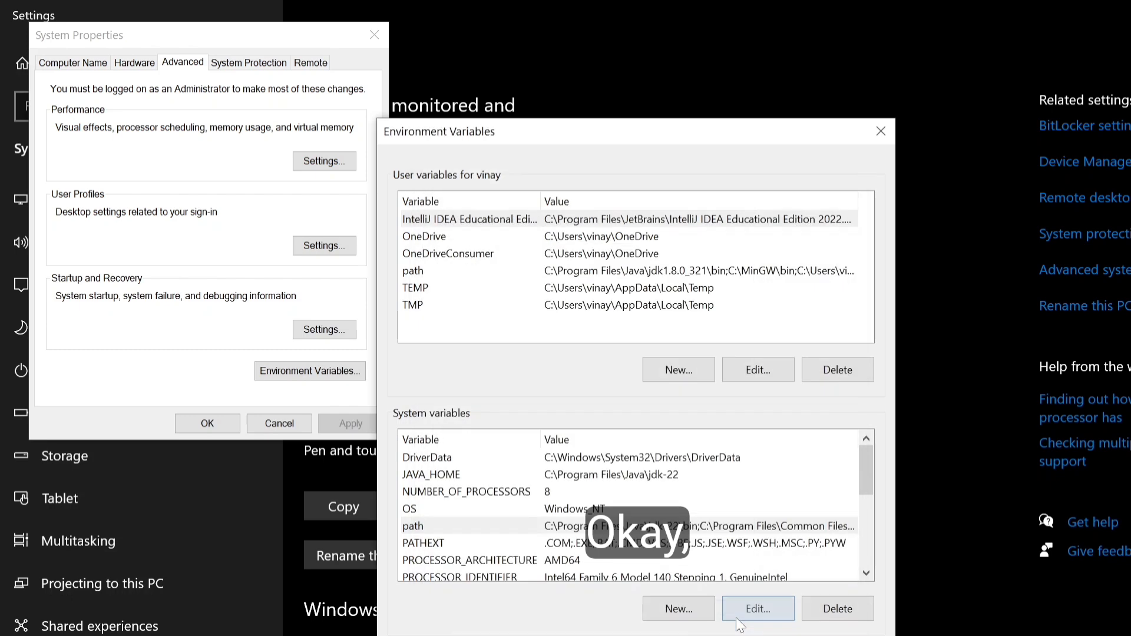
pyautogui.click(509, 527)
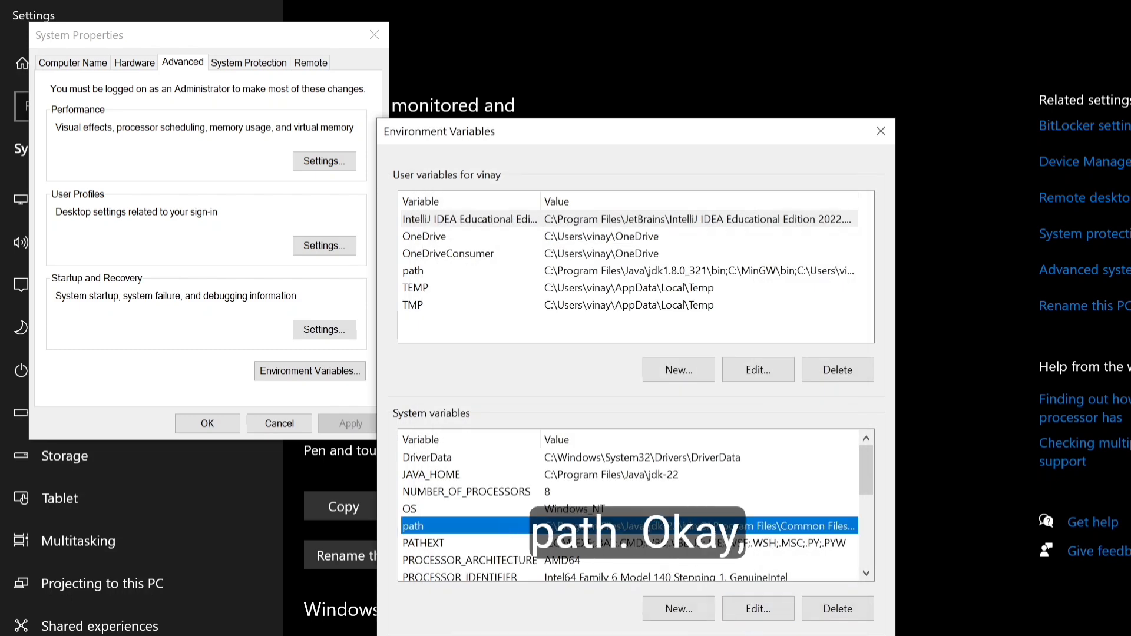
pyautogui.click(758, 635)
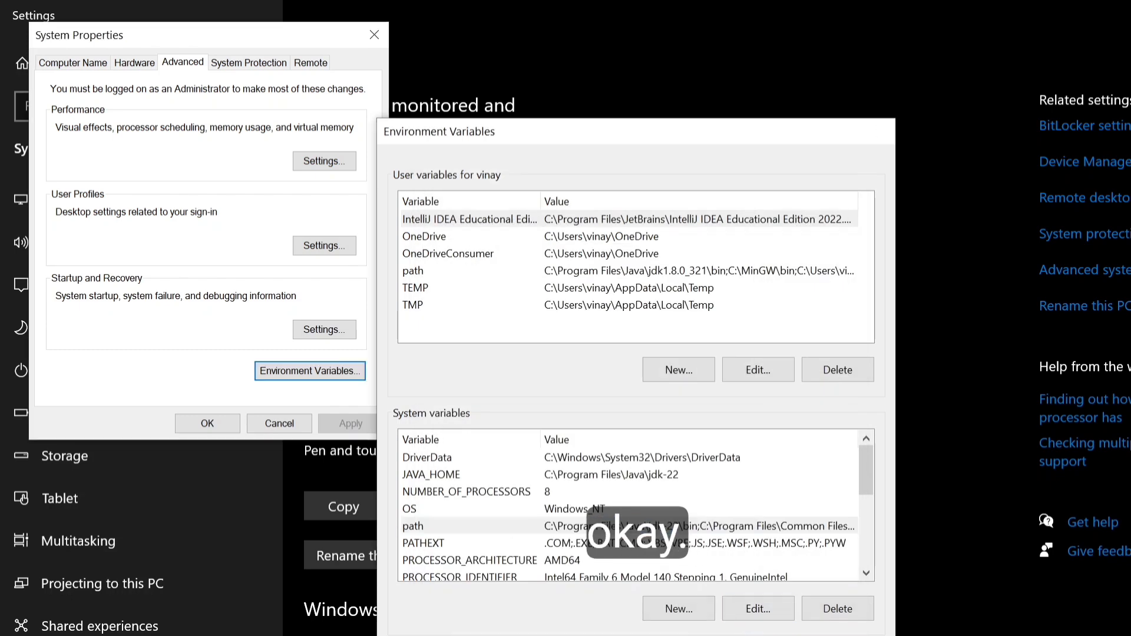
pyautogui.click(205, 424)
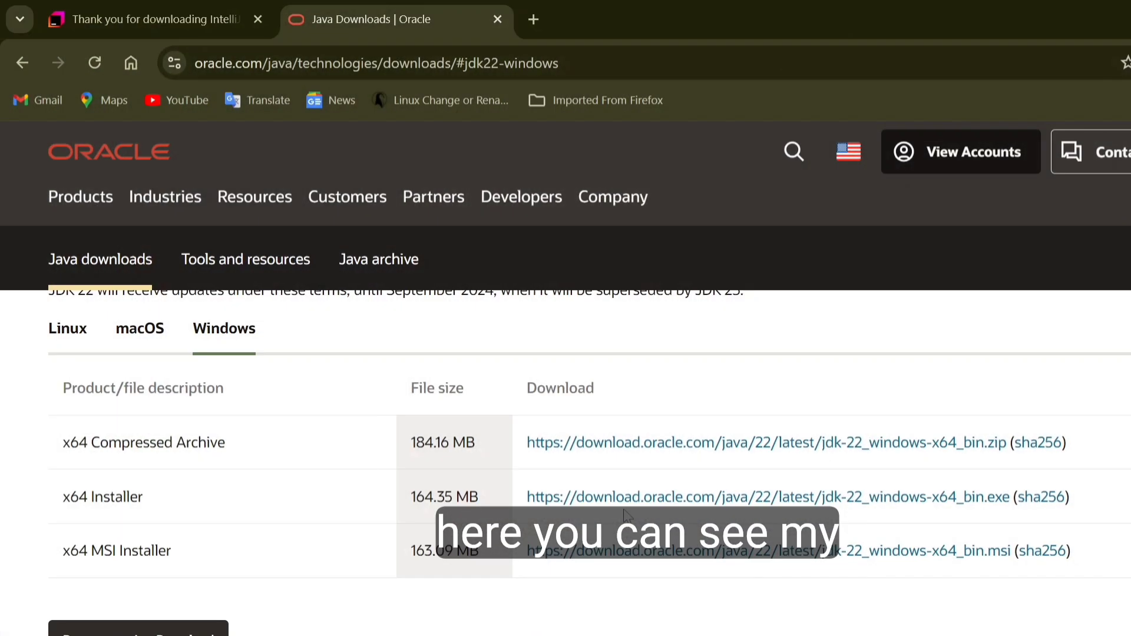
# - Locate the downloaded ideaIC-2024.2.0.2.exe from Chrome's download history, run it and proceed to the install location choice
pyautogui.click(238, 33)
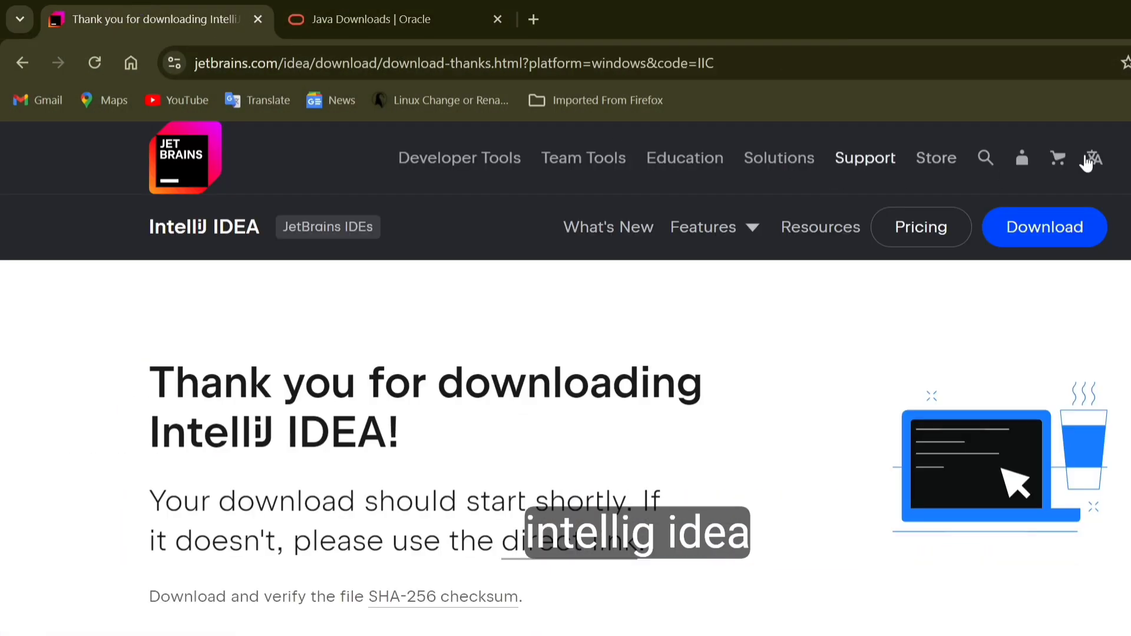
pyautogui.click(1130, 63)
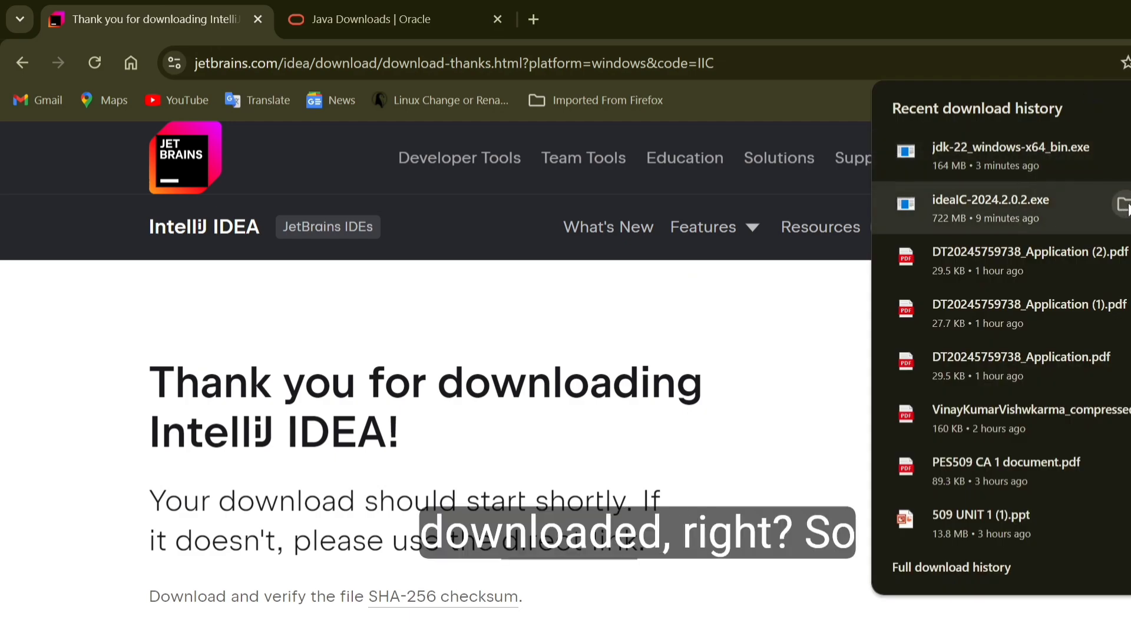
pyautogui.click(1124, 204)
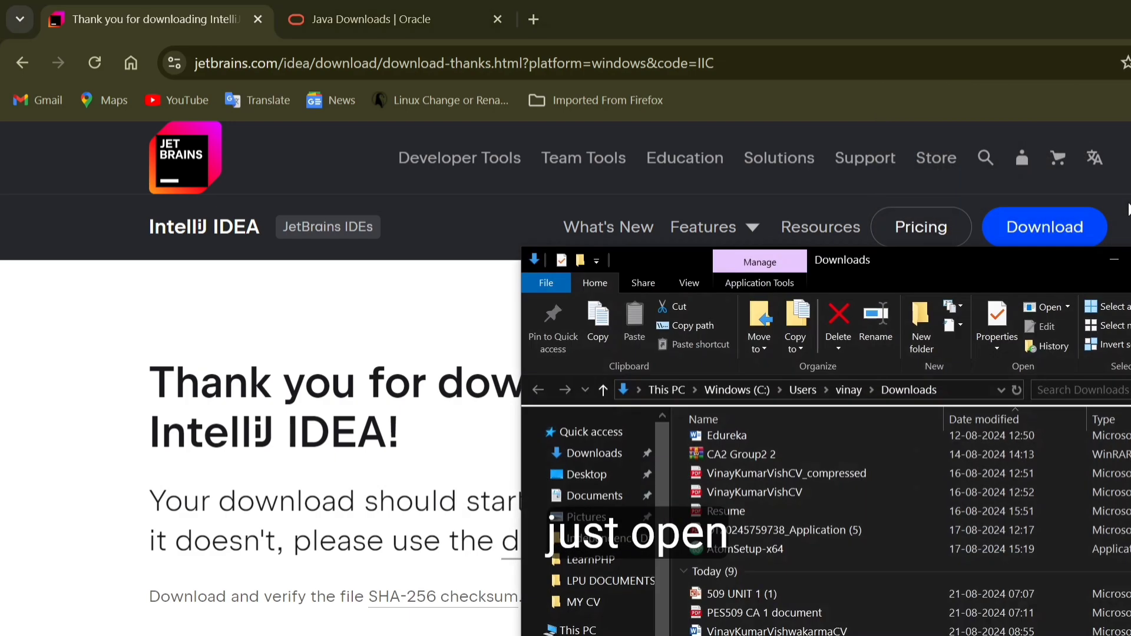
pyautogui.click(1130, 260)
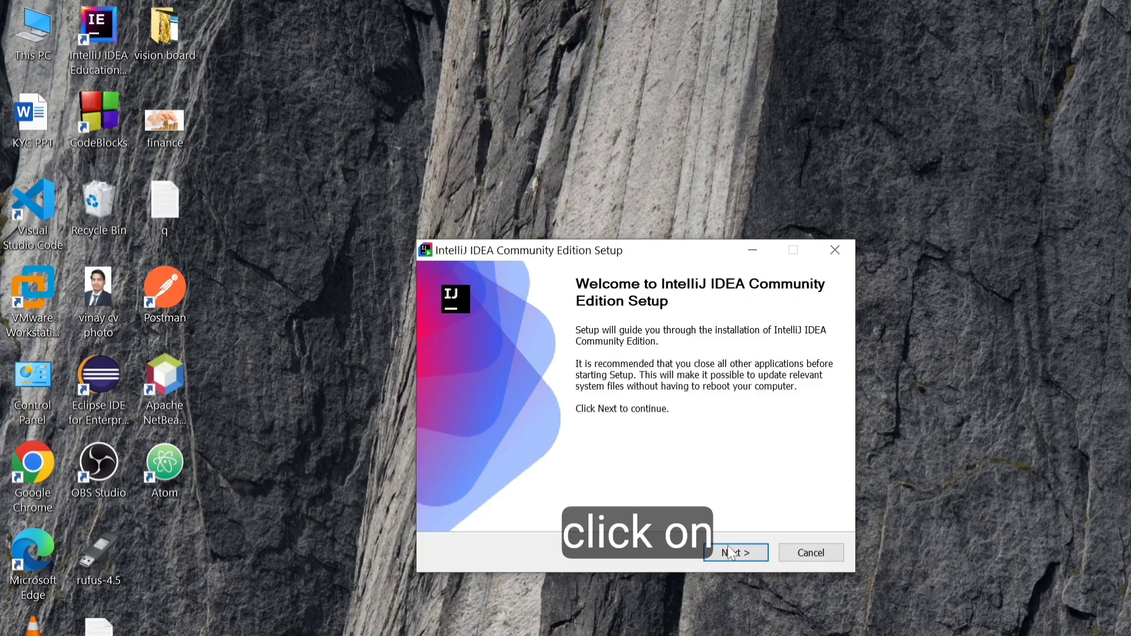
pyautogui.click(735, 552)
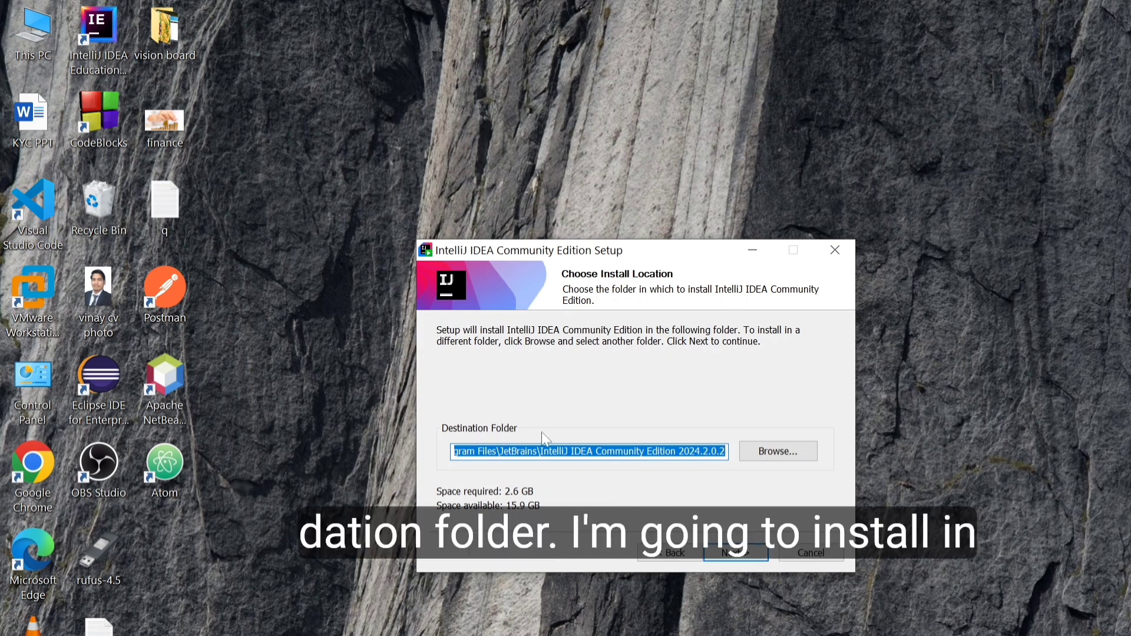
# - Browse for a different installation destination and open the Data (D:) drive under This PC
pyautogui.click(776, 446)
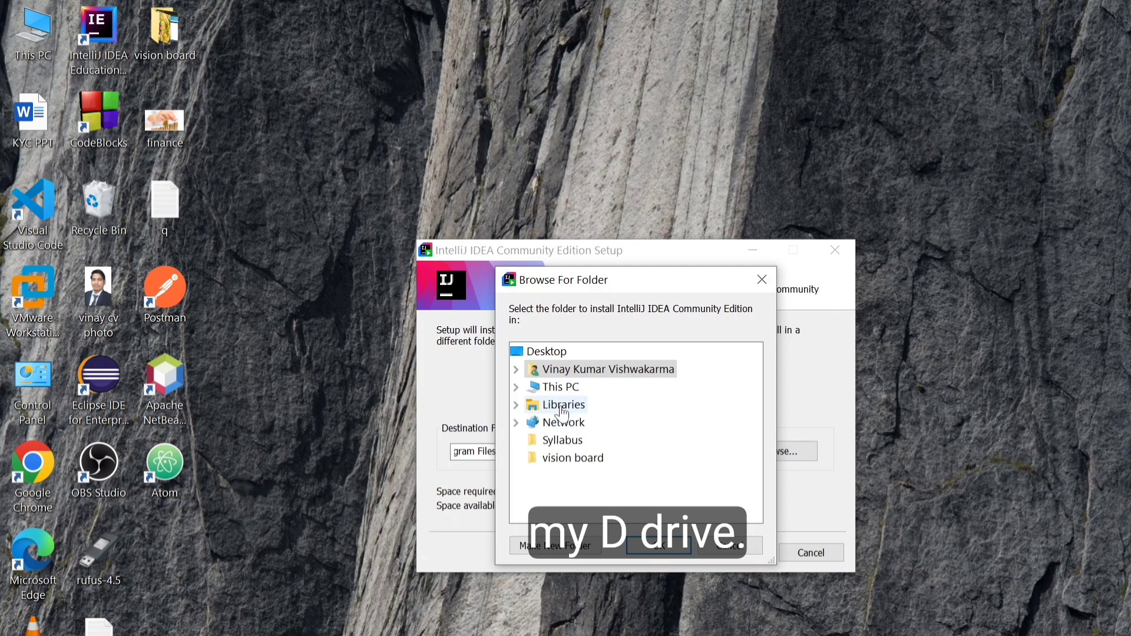
pyautogui.doubleClick(567, 388)
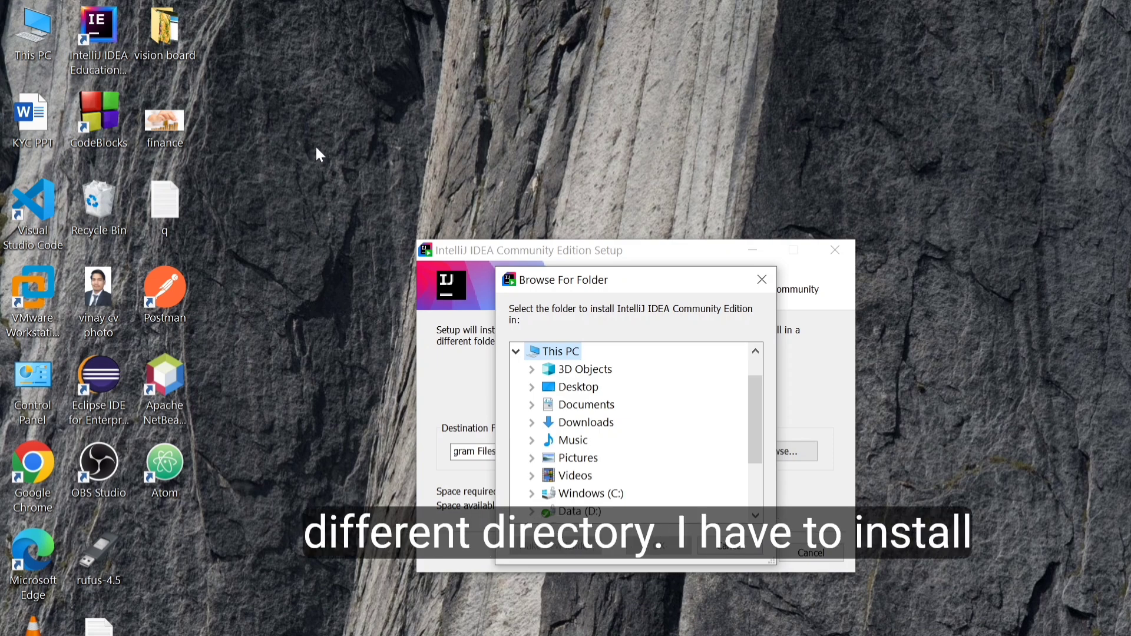
pyautogui.scroll(-1, 583, 475)
pyautogui.doubleClick(583, 475)
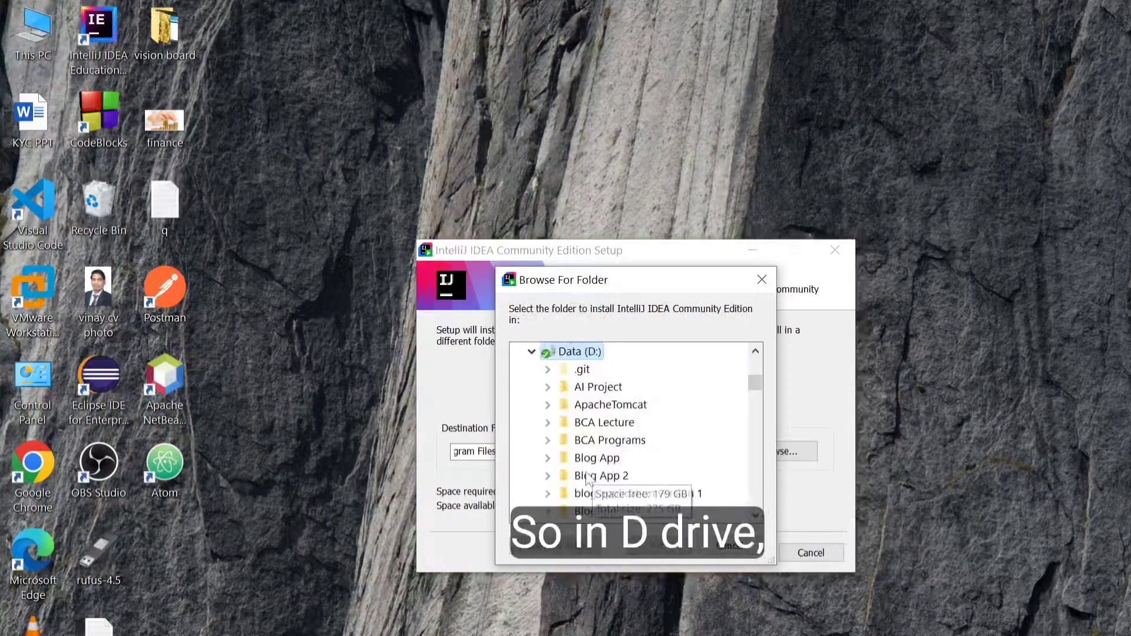
pyautogui.click(755, 515)
pyautogui.click(755, 515)
pyautogui.click(755, 516)
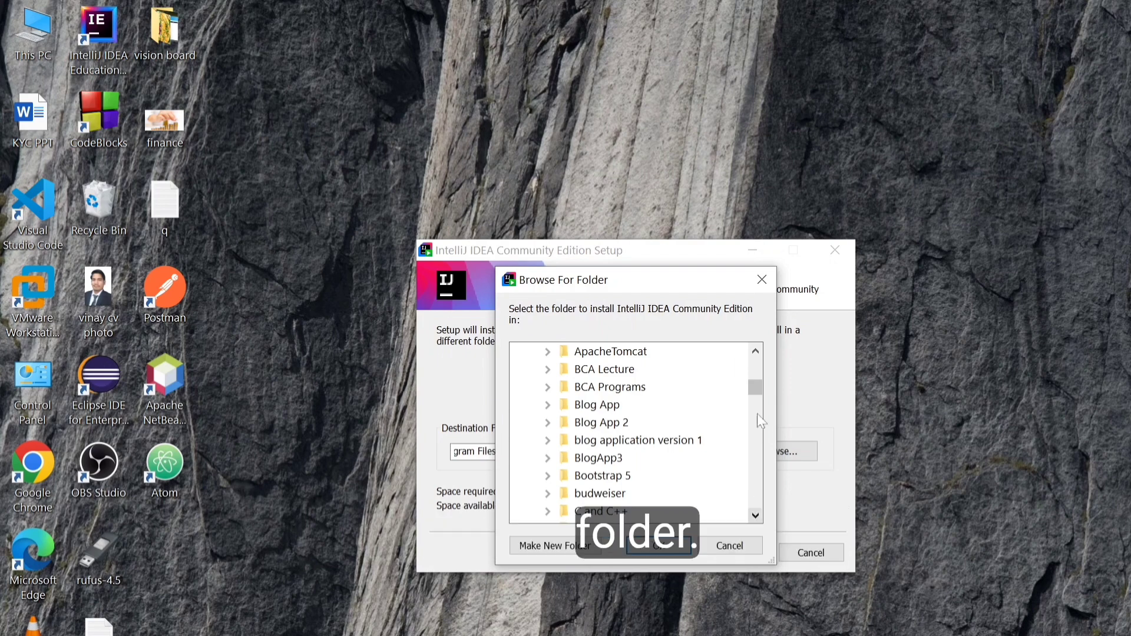
pyautogui.click(755, 351)
# - Create a folder named Intellij IDEA Community on the D: drive and accept it as the install location
pyautogui.click(556, 547)
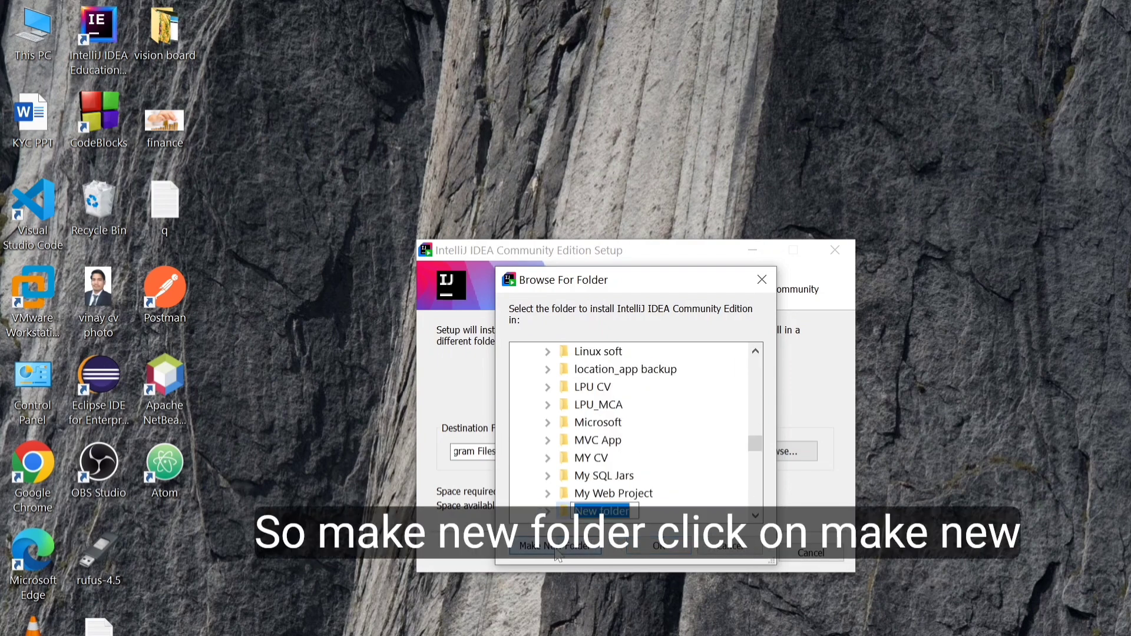
pyautogui.press('BackSpace')
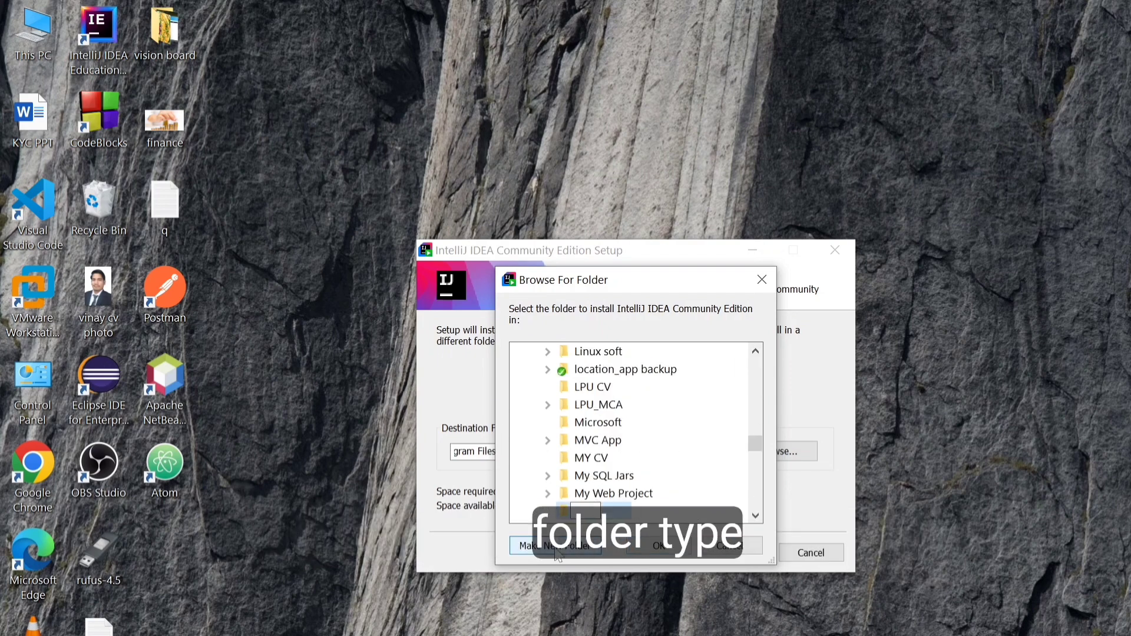
pyautogui.write('Inte')
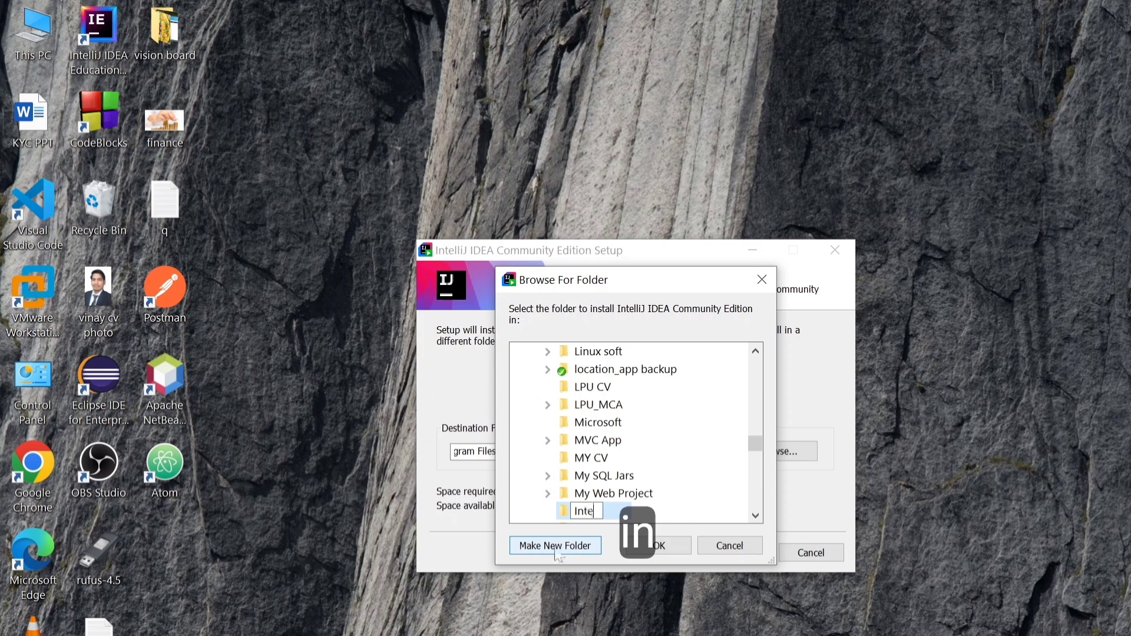
pyautogui.write('llij IDEA Community')
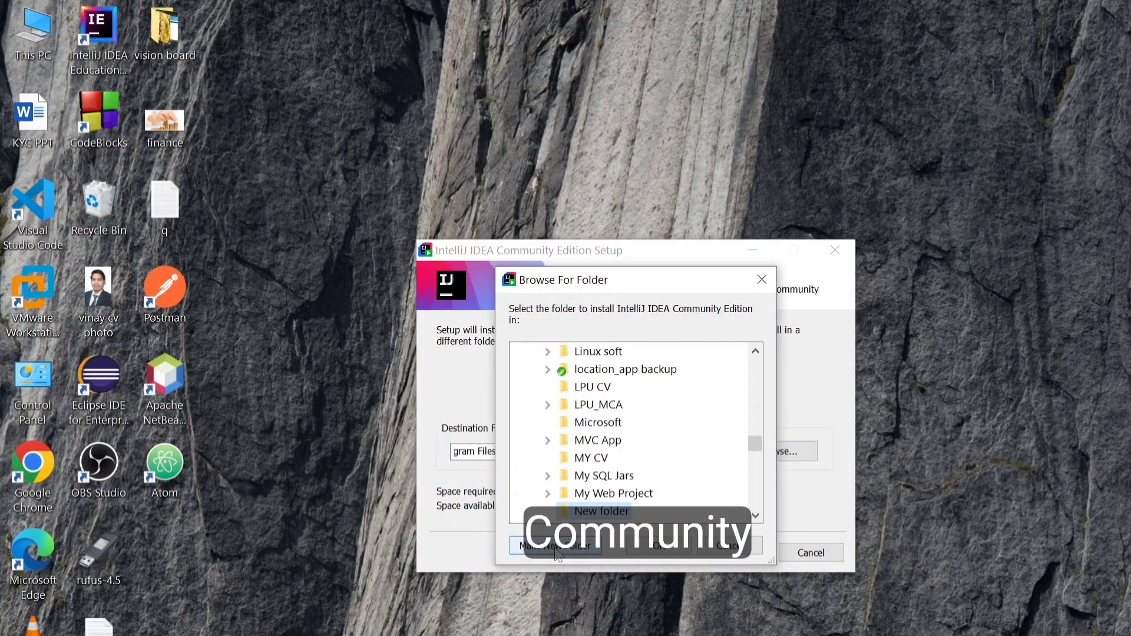
pyautogui.press('Return')
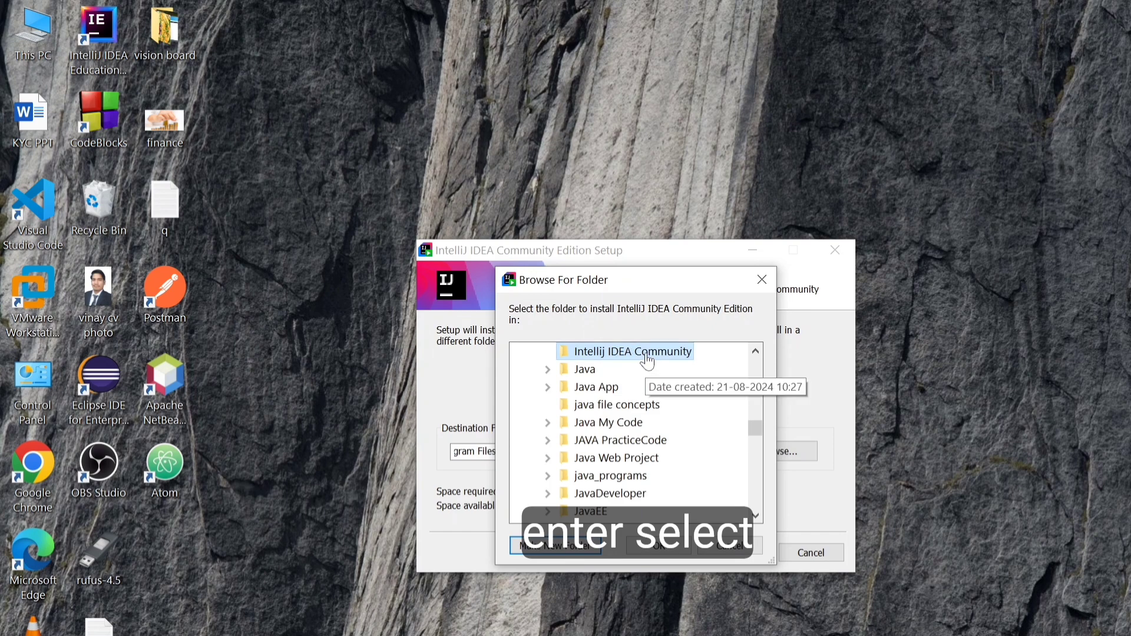
pyautogui.click(660, 547)
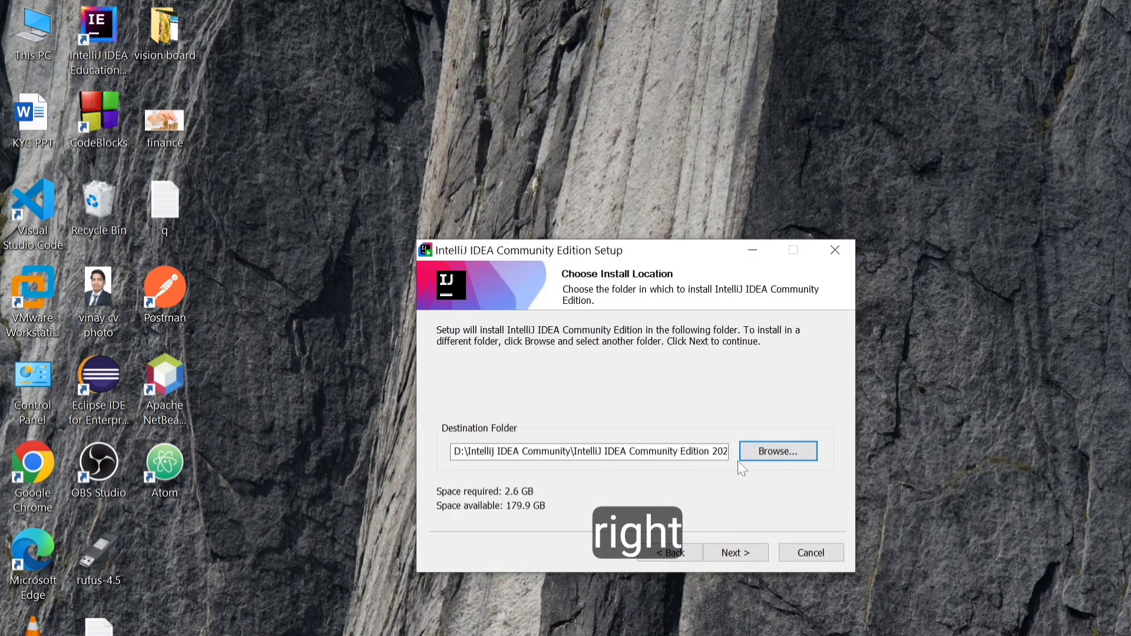
# - In the installation options, enable the desktop shortcut, adding "bin" to the PATH, "Open Folder as Project" and the .java association
pyautogui.click(736, 553)
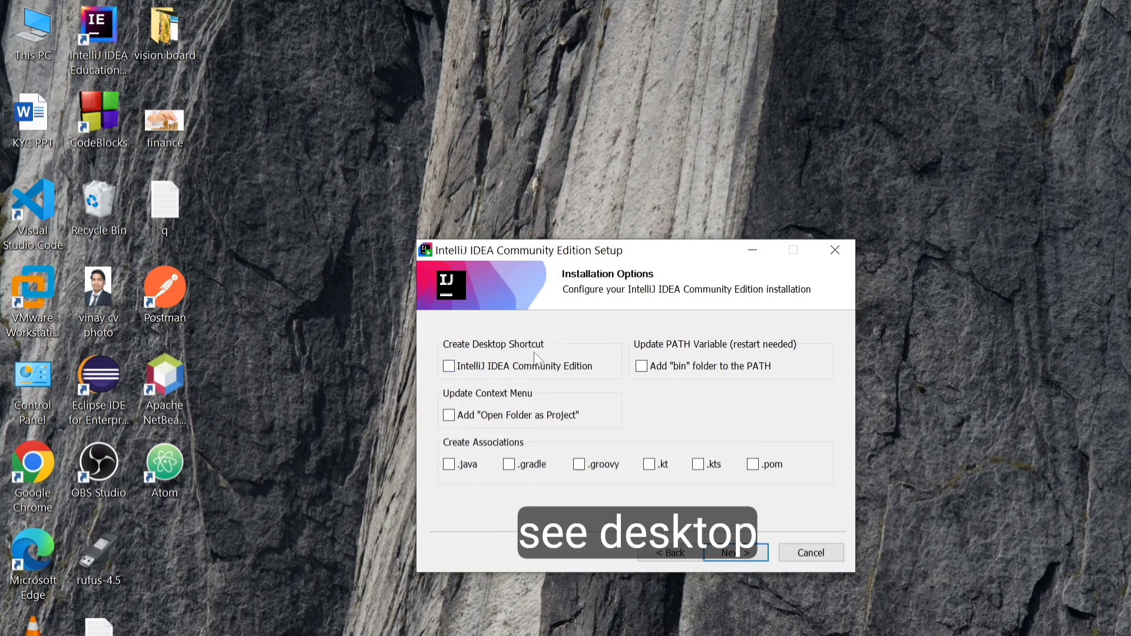
pyautogui.click(449, 365)
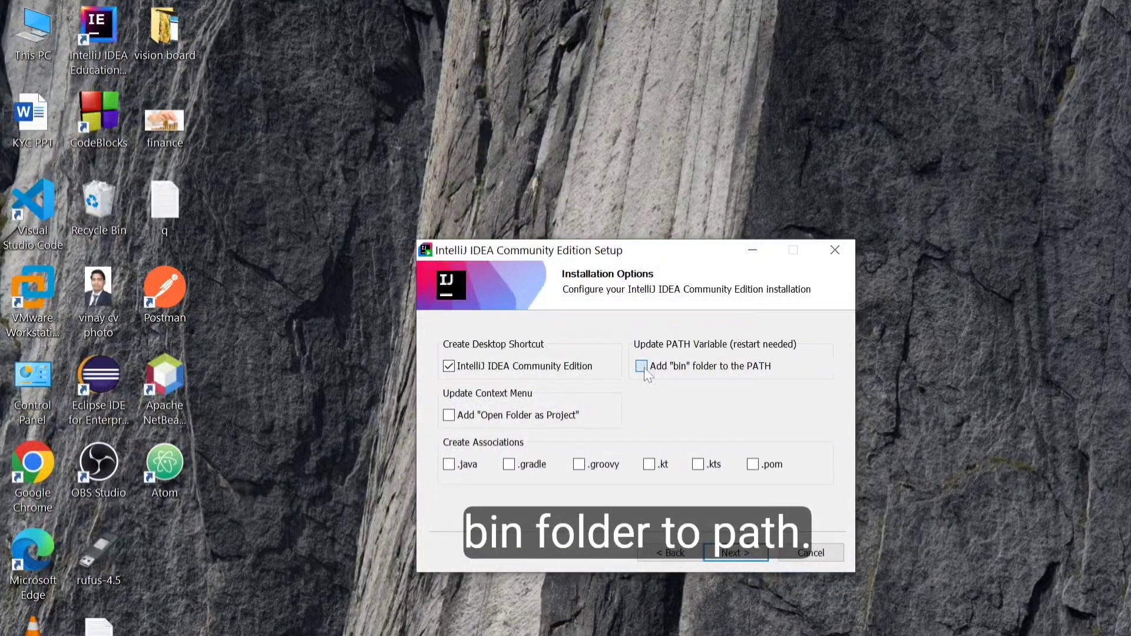
pyautogui.click(642, 365)
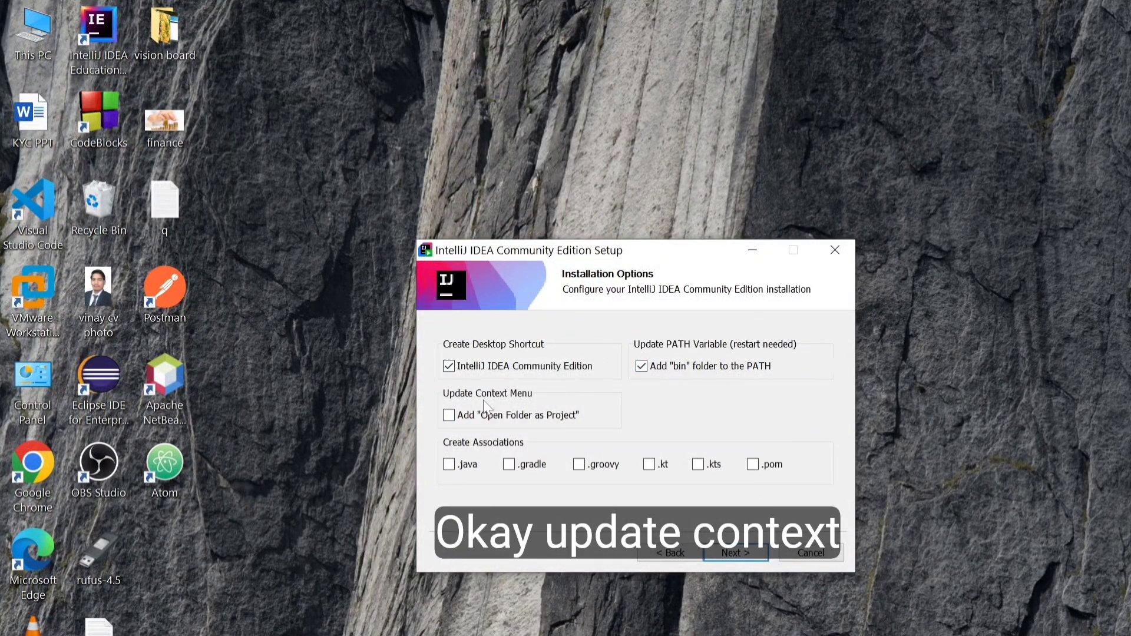
pyautogui.click(450, 417)
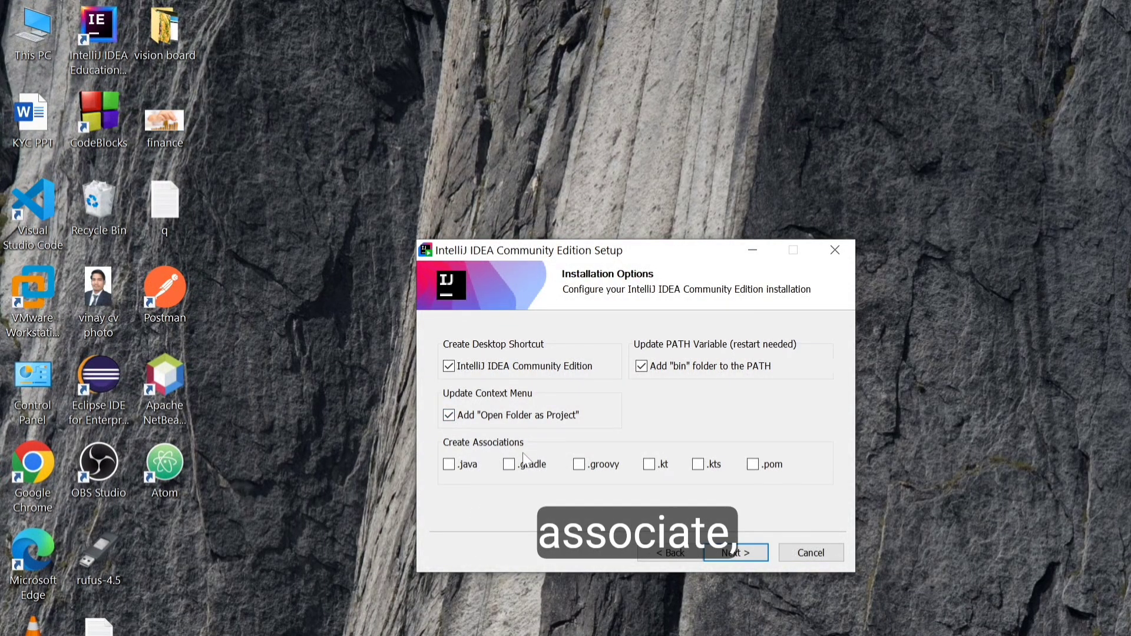
pyautogui.click(449, 464)
# - Install with the default JetBrains Start Menu folder and finish the setup with a manual reboot later
pyautogui.click(713, 554)
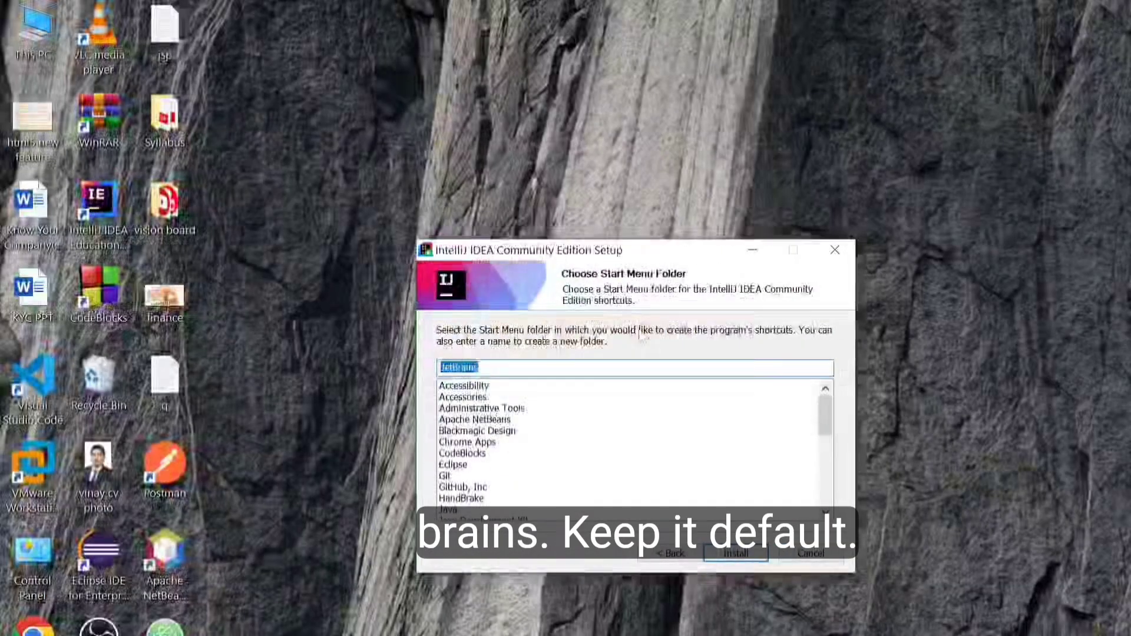
pyautogui.click(744, 556)
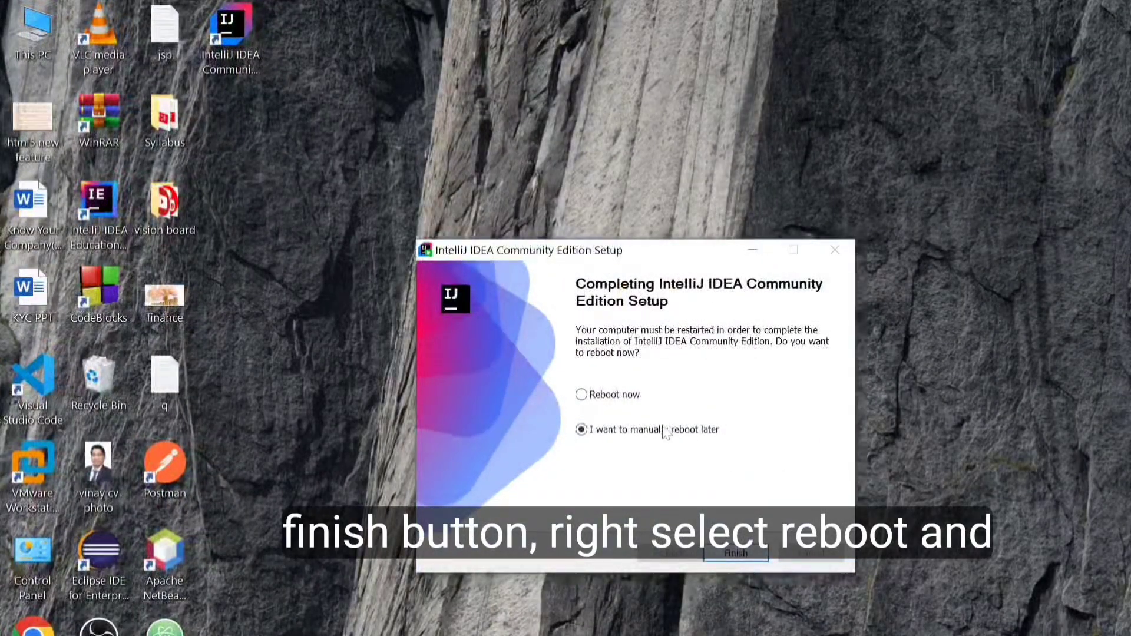
pyautogui.click(735, 553)
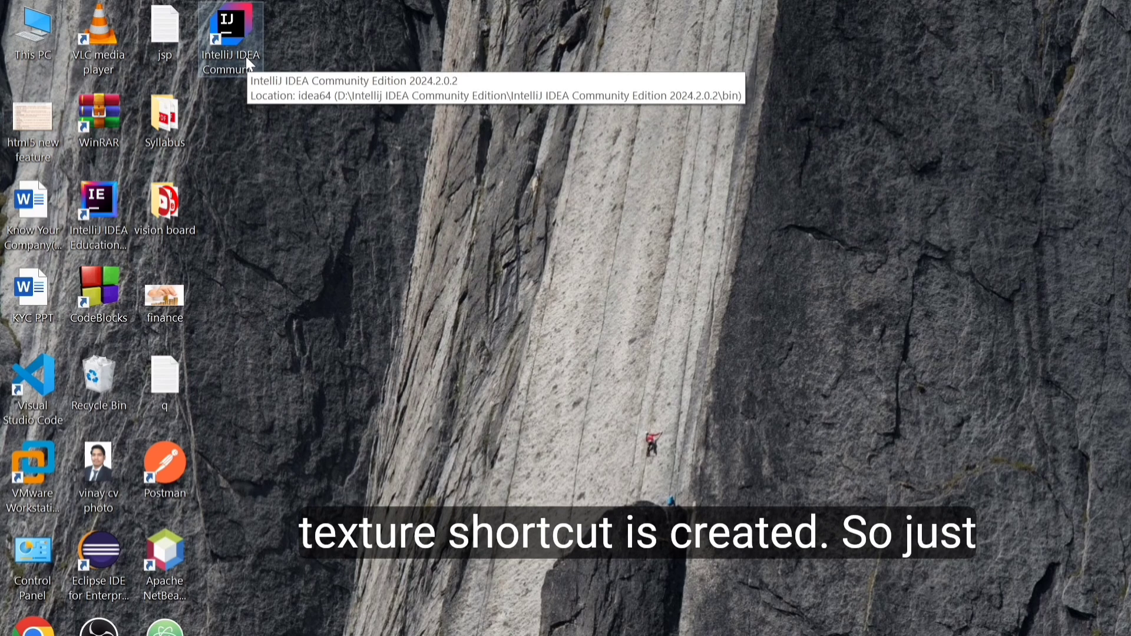
# - Launch IntelliJ IDEA Community Edition from the desktop shortcut and skip importing settings
pyautogui.doubleClick(246, 57)
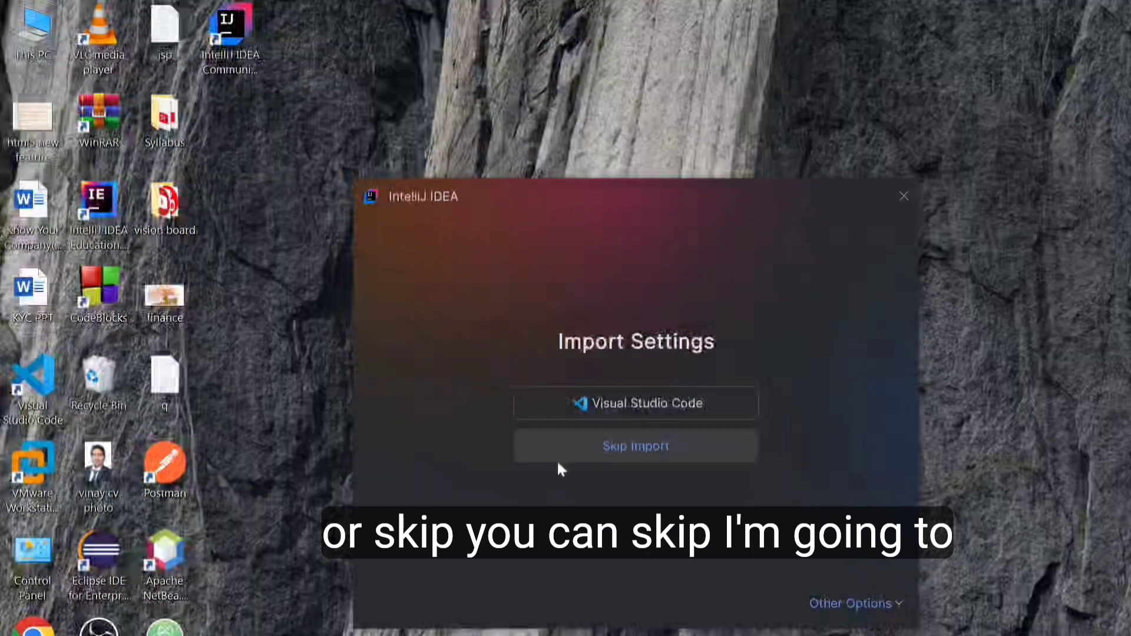
pyautogui.click(636, 451)
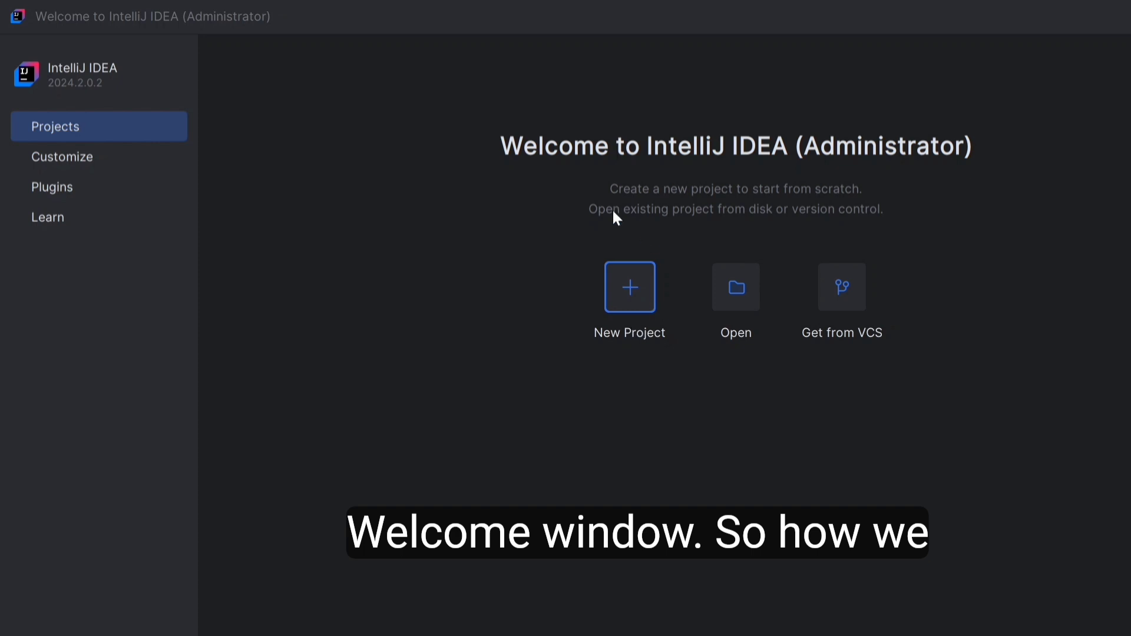
# - Start a new Java project and name it MyFirstApp
pyautogui.click(631, 288)
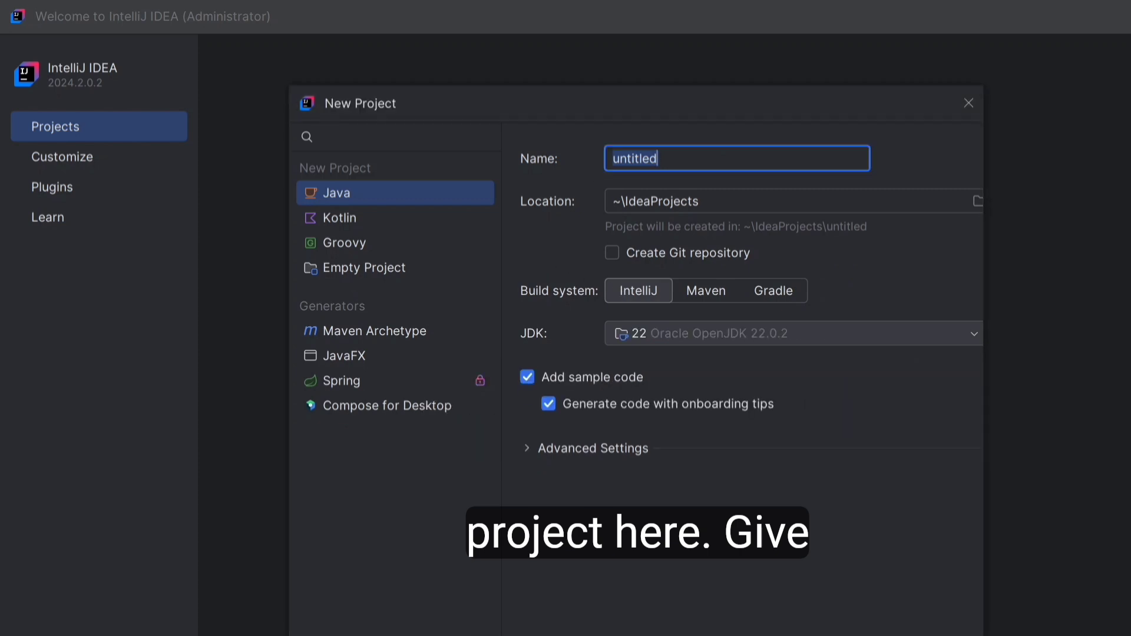
pyautogui.write('My')
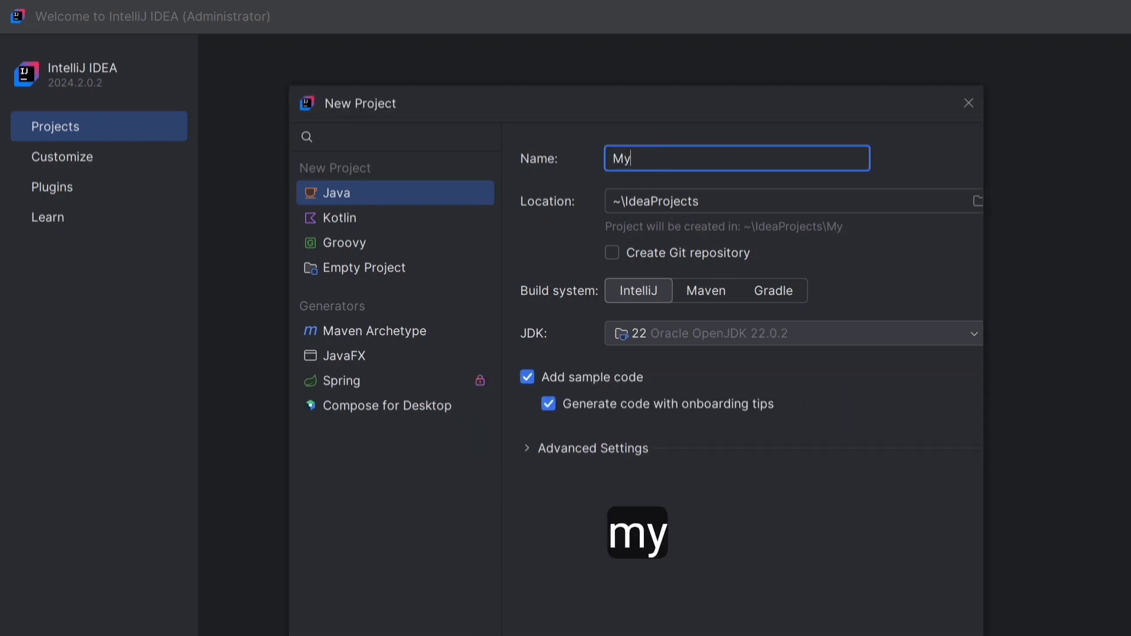
pyautogui.write('FirstApp')
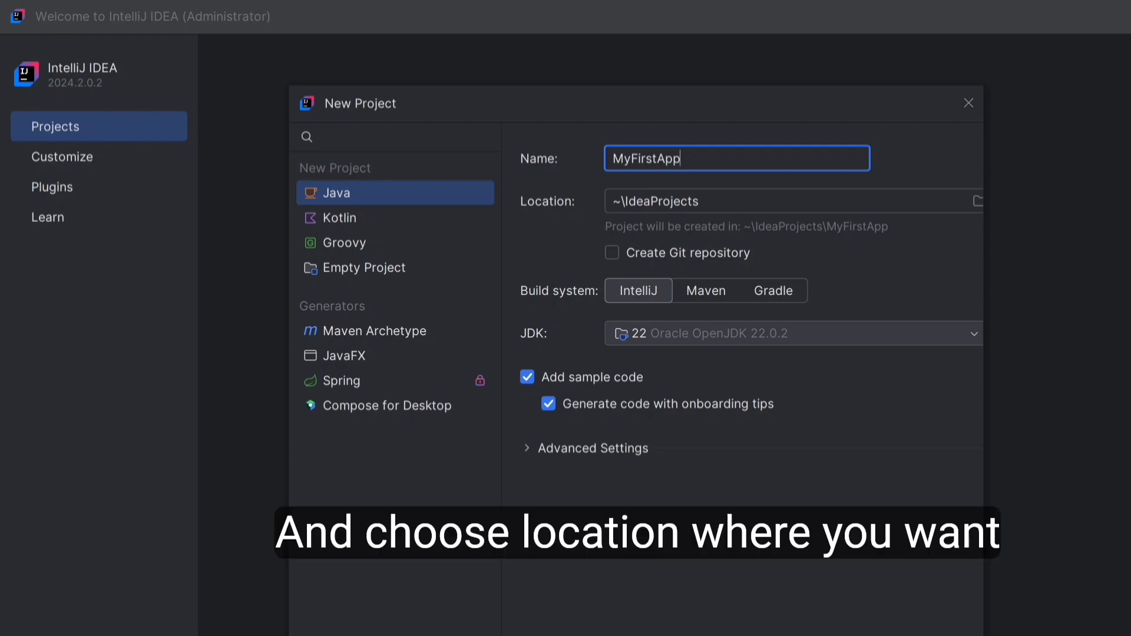
# - Browse for the project's location and expand the F: drive in the directory tree
pyautogui.click(978, 203)
pyautogui.scroll(-12, 585, 465)
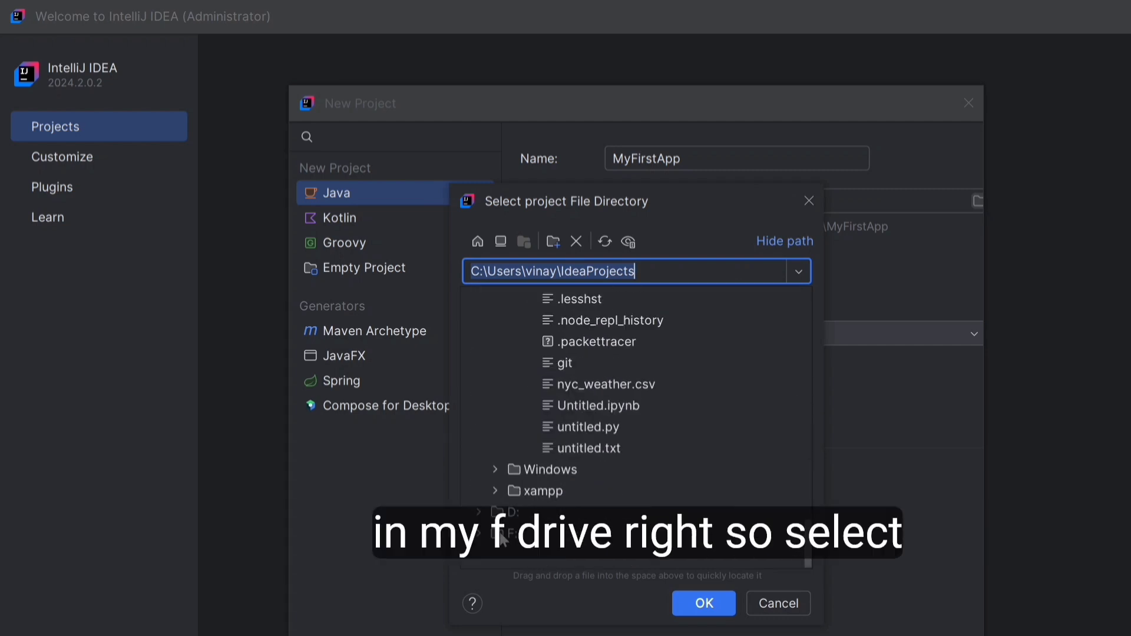
pyautogui.doubleClick(500, 533)
pyautogui.scroll(-1, 594, 532)
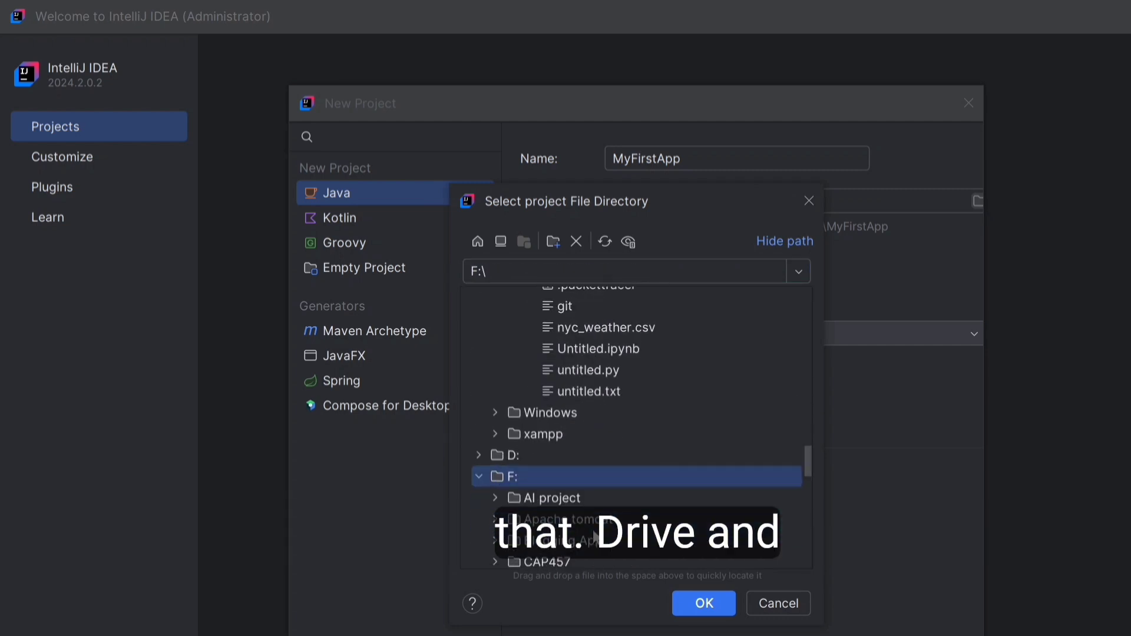
pyautogui.scroll(-3, 594, 532)
pyautogui.scroll(-2, 594, 536)
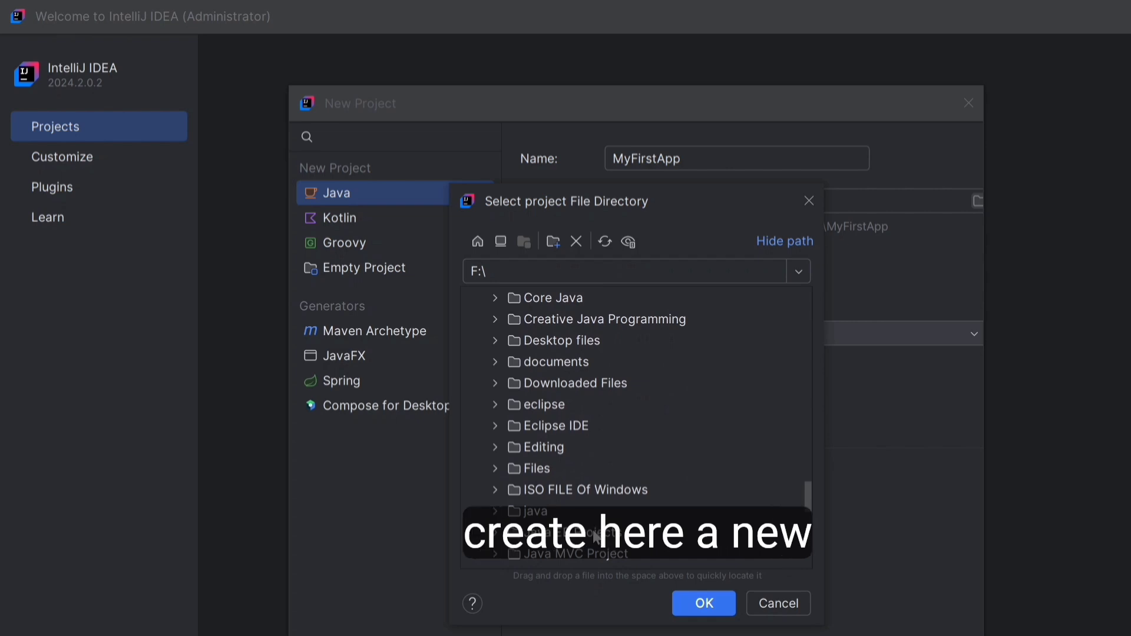
pyautogui.scroll(-2, 596, 536)
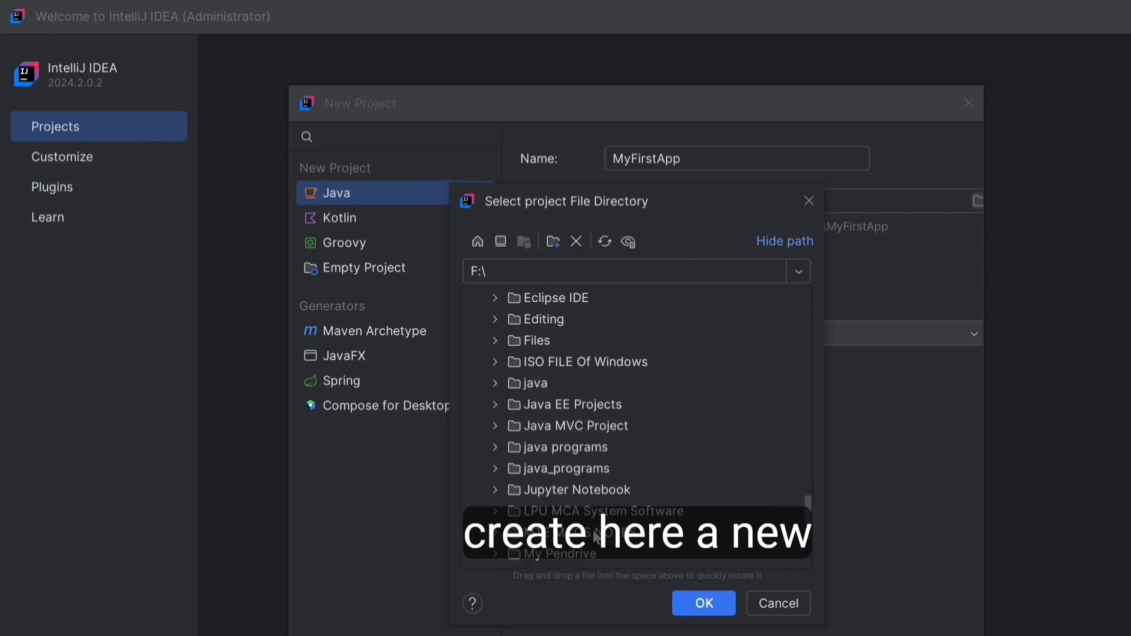
# - Create a folder named My Java Projects on F: as the project location, and create the project without sample code
pyautogui.click(553, 241)
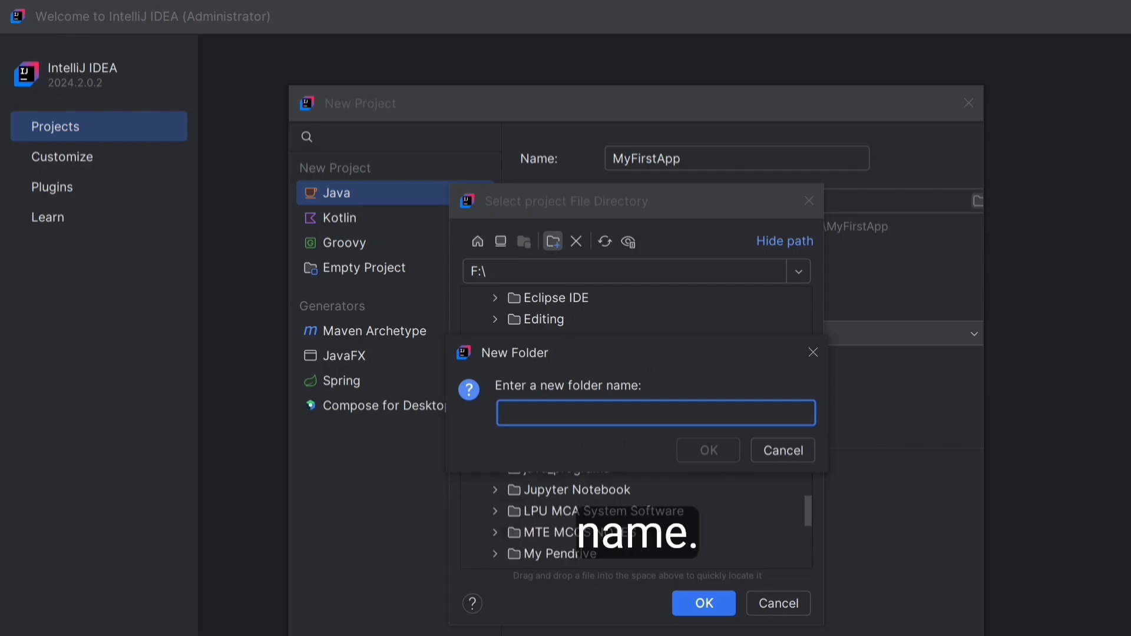
pyautogui.write('My Java Projects')
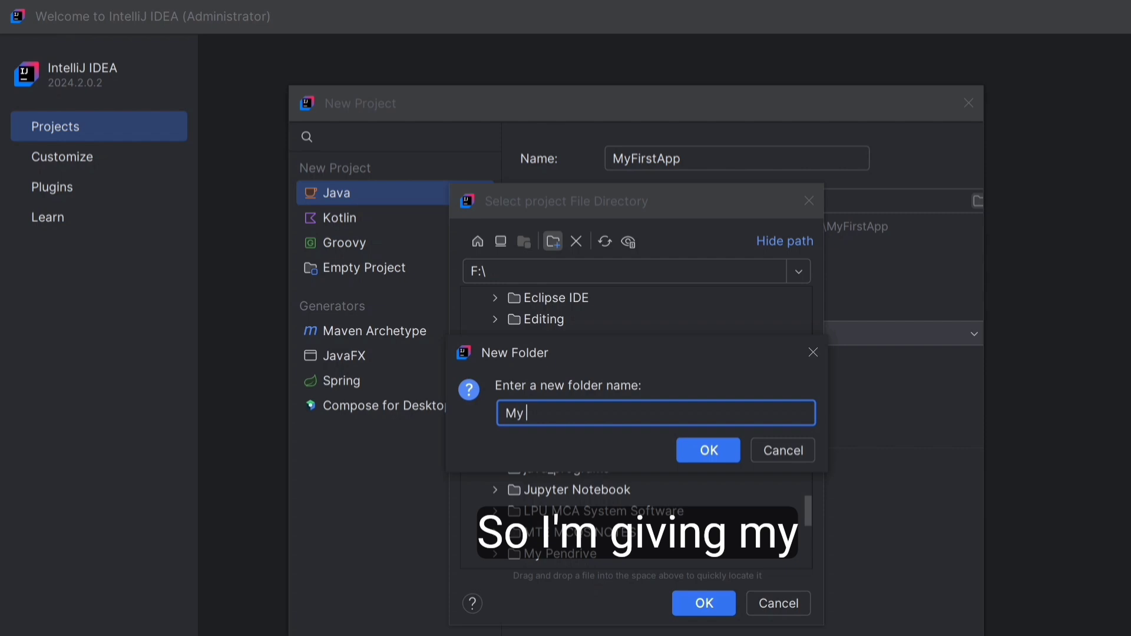
pyautogui.click(705, 462)
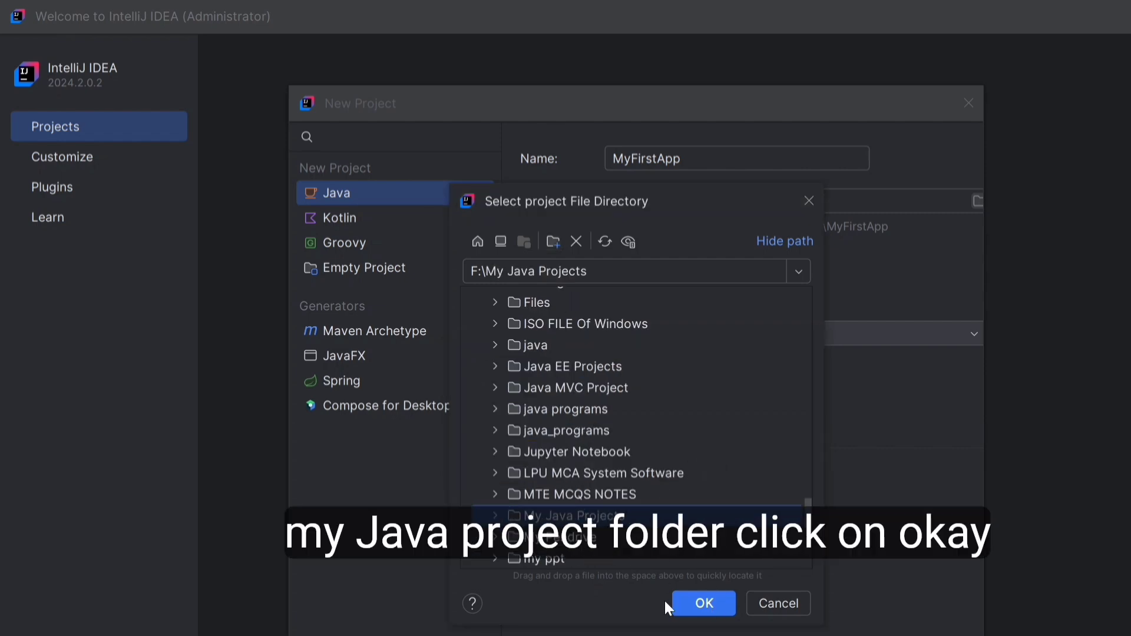
pyautogui.click(710, 600)
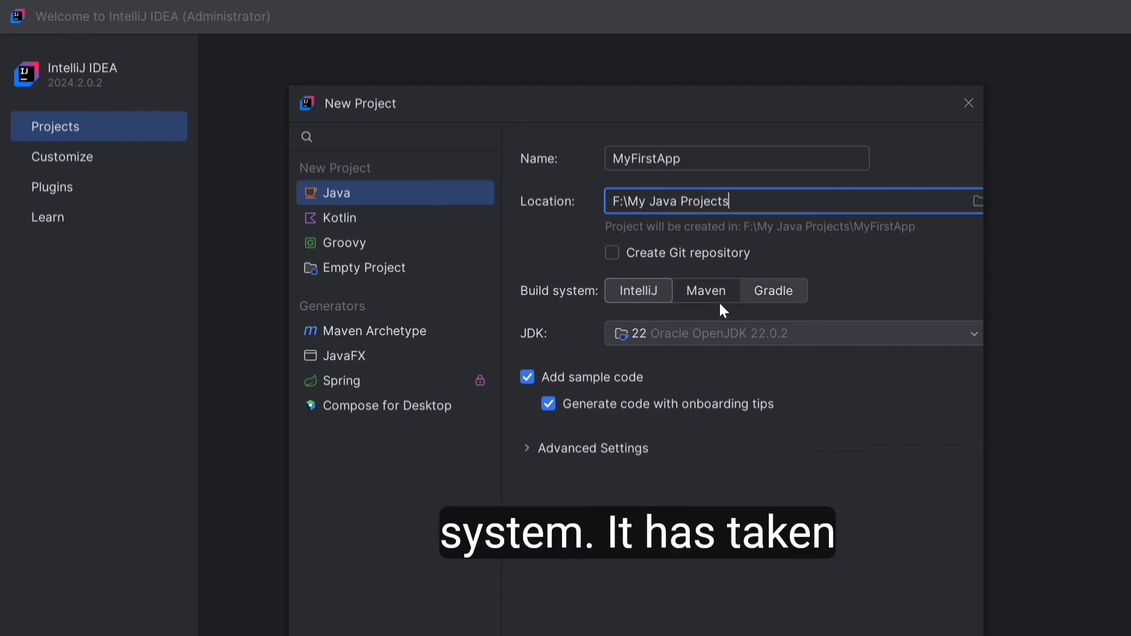
pyautogui.click(527, 380)
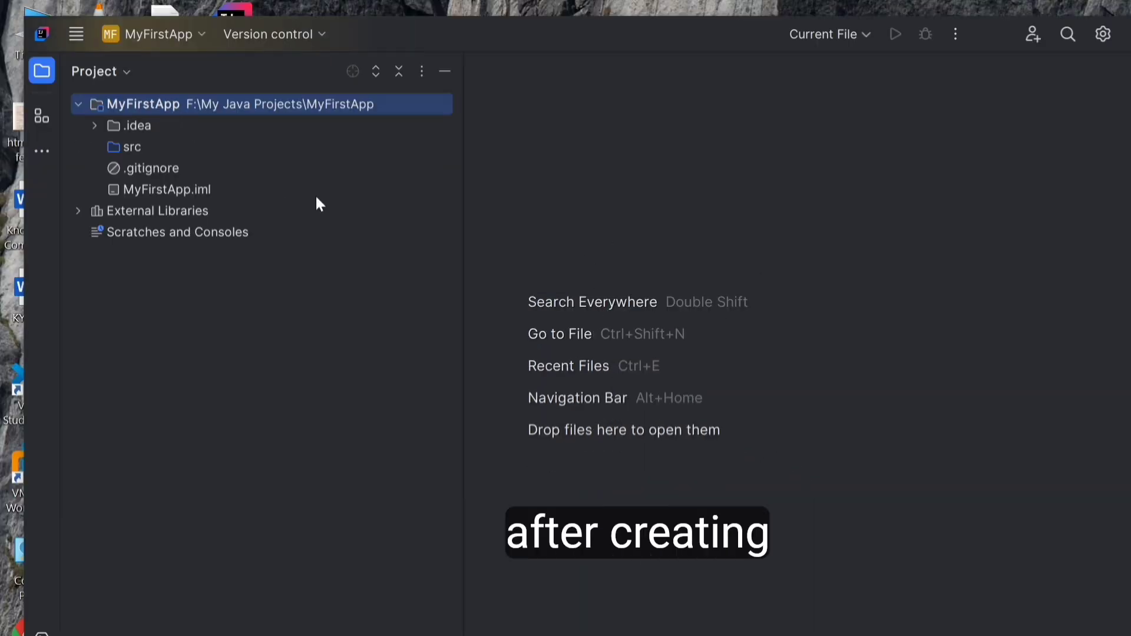
pyautogui.click(118, 148)
pyautogui.doubleClick(117, 148)
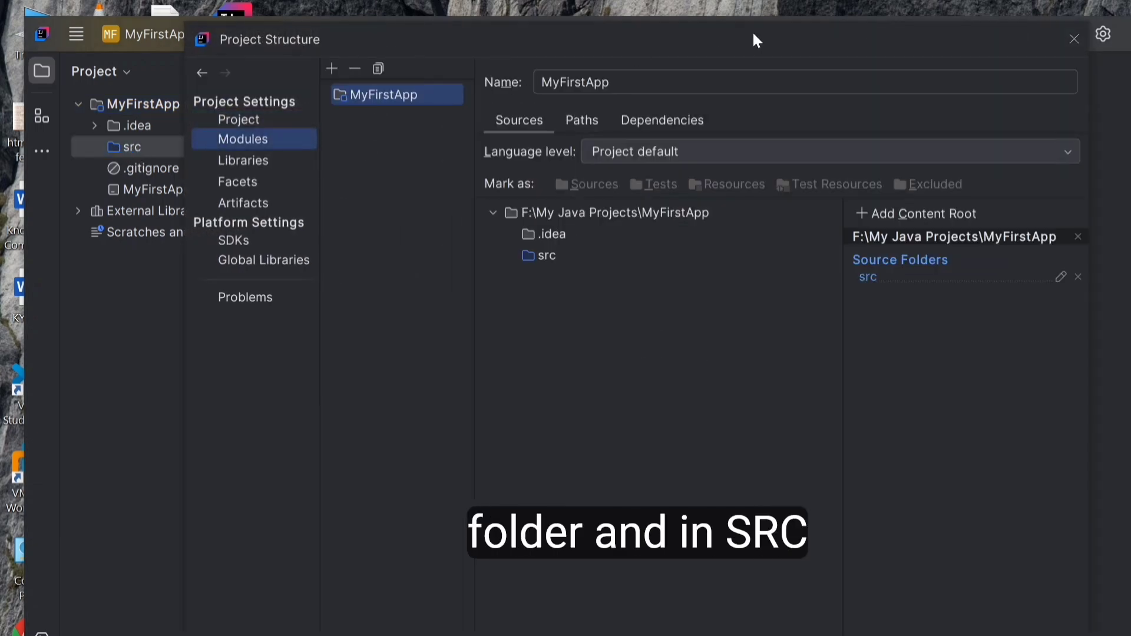
pyautogui.click(1073, 38)
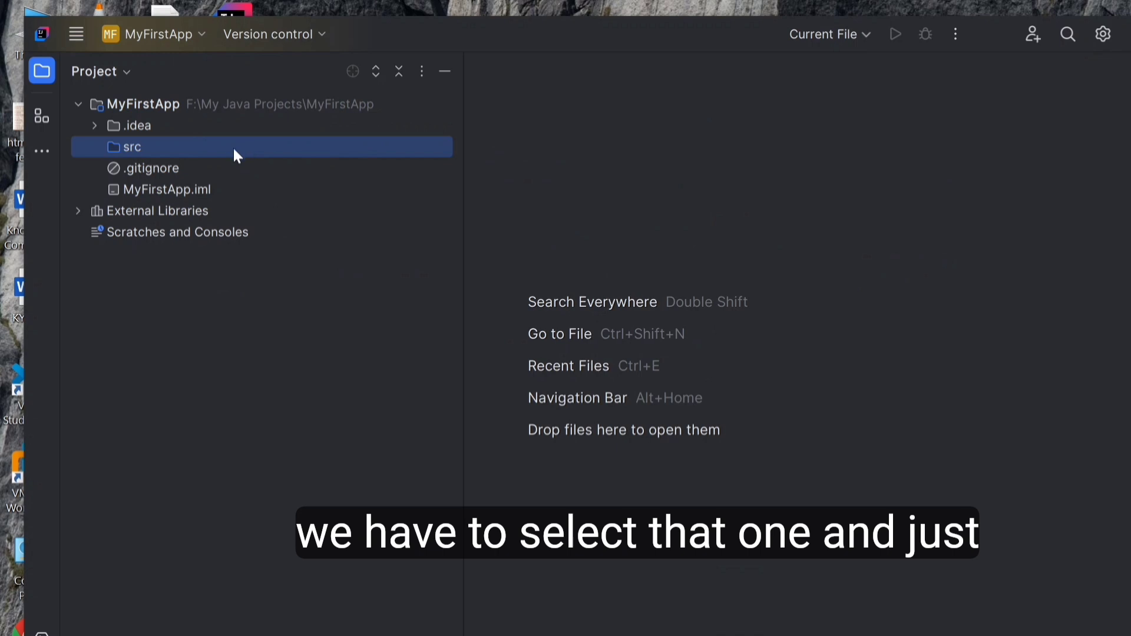
# - Create a package named p1 inside the project's src folder
pyautogui.rightClick(234, 152)
pyautogui.moveTo(325, 159)
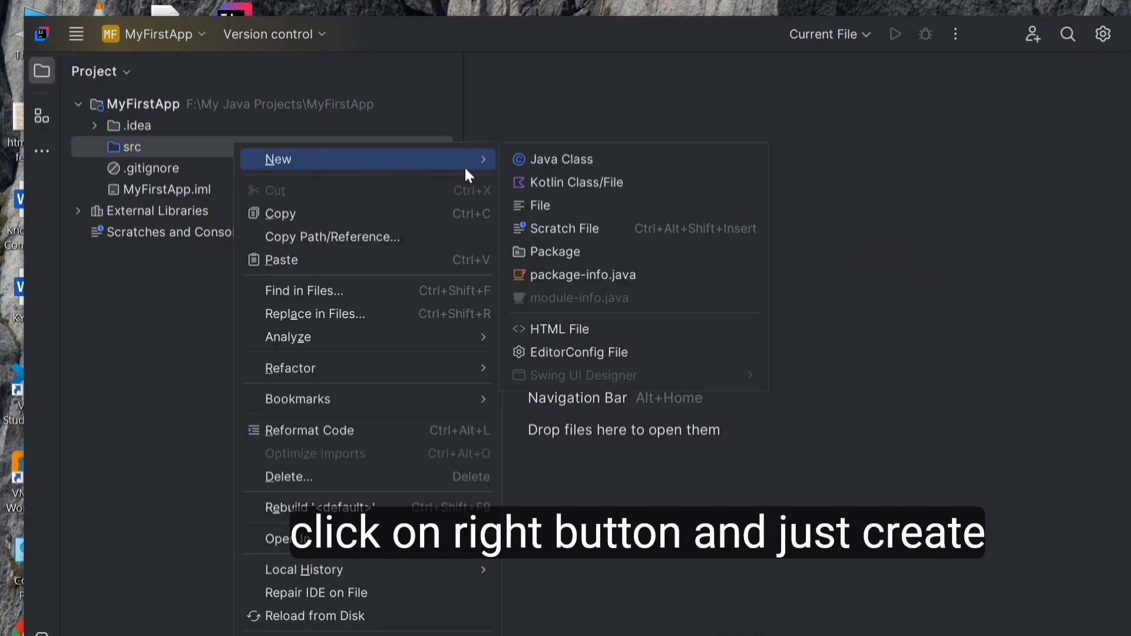
pyautogui.click(557, 253)
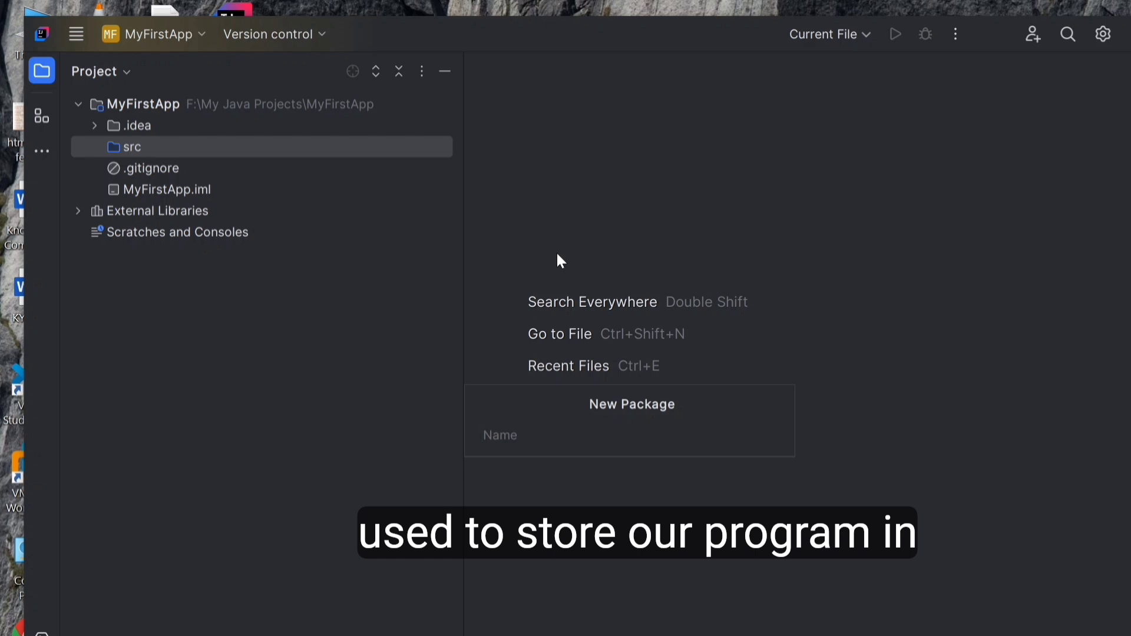
pyautogui.write('p')
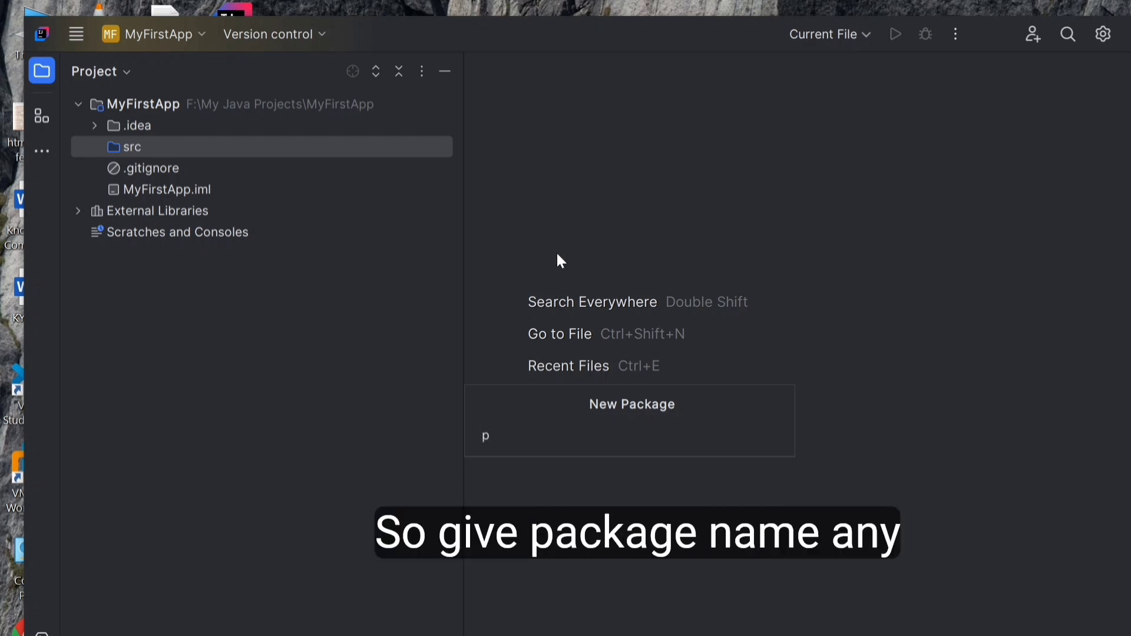
pyautogui.write('1')
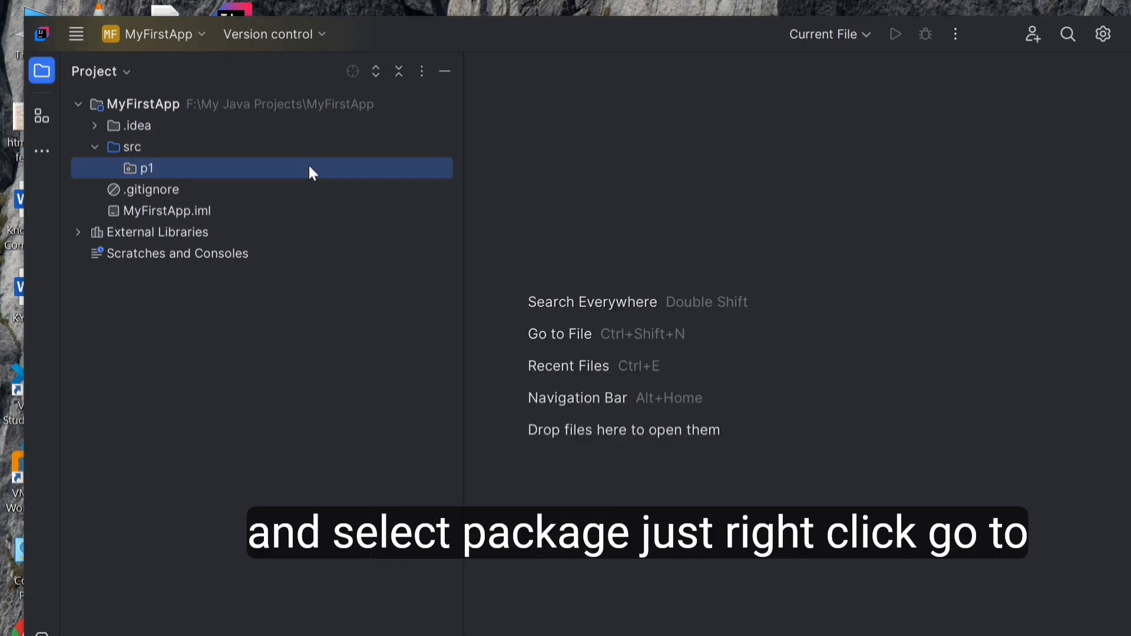
# - Create a Java class named Demo in package p1 and narrow the project tree to widen the code editor
pyautogui.rightClick(308, 169)
pyautogui.moveTo(415, 172)
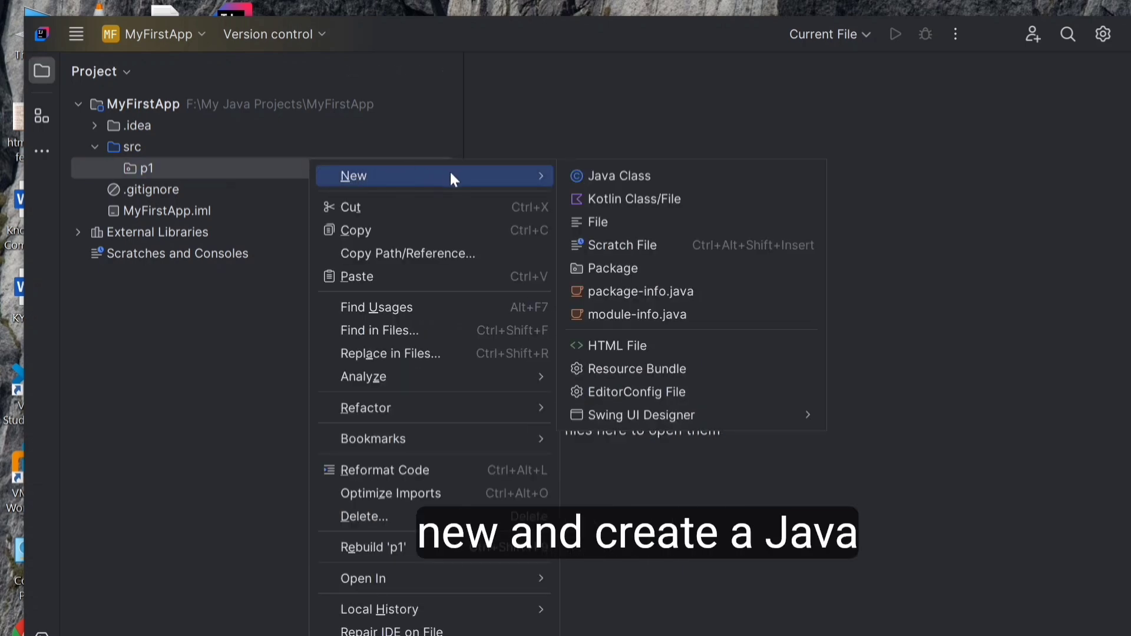
pyautogui.click(617, 176)
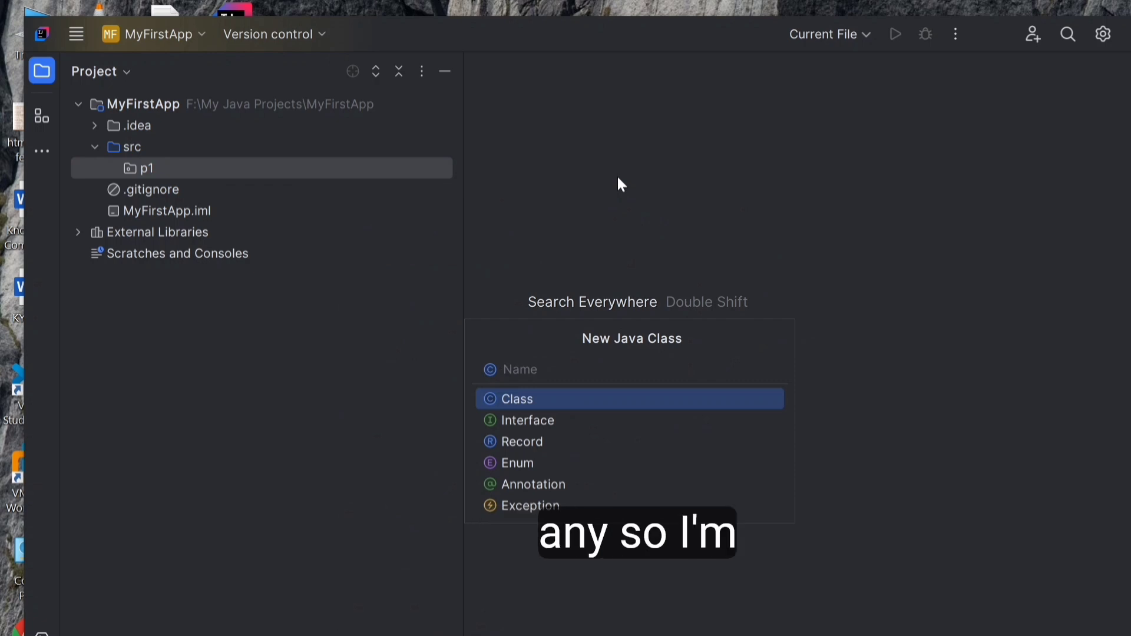
pyautogui.write('Demo')
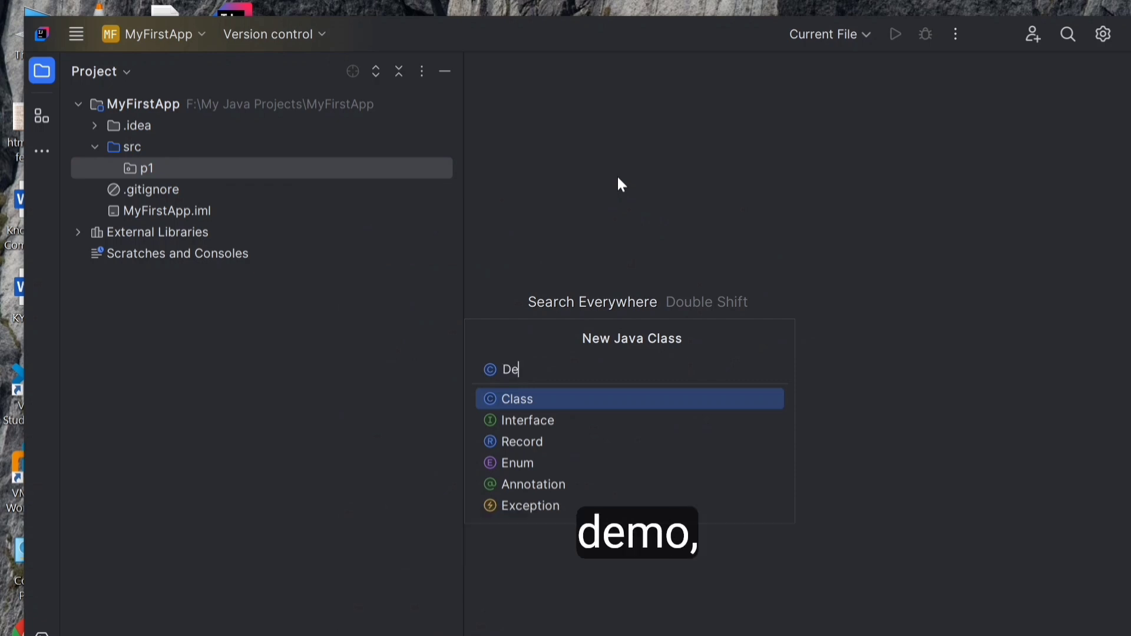
pyautogui.click(551, 401)
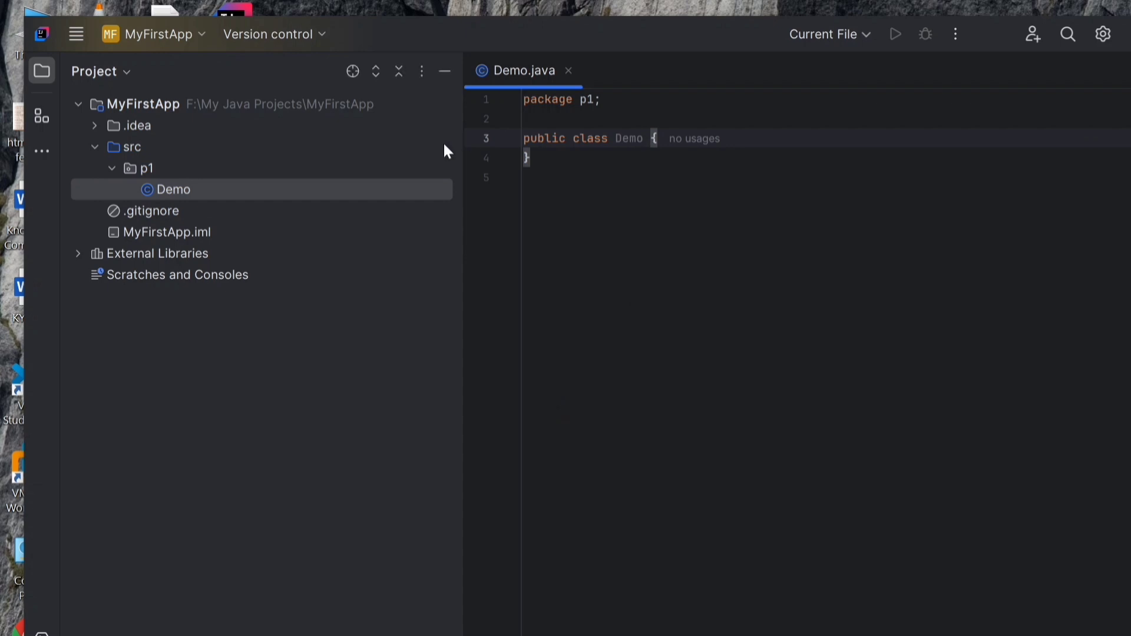
pyautogui.moveTo(463, 142); pyautogui.dragTo(407, 142)
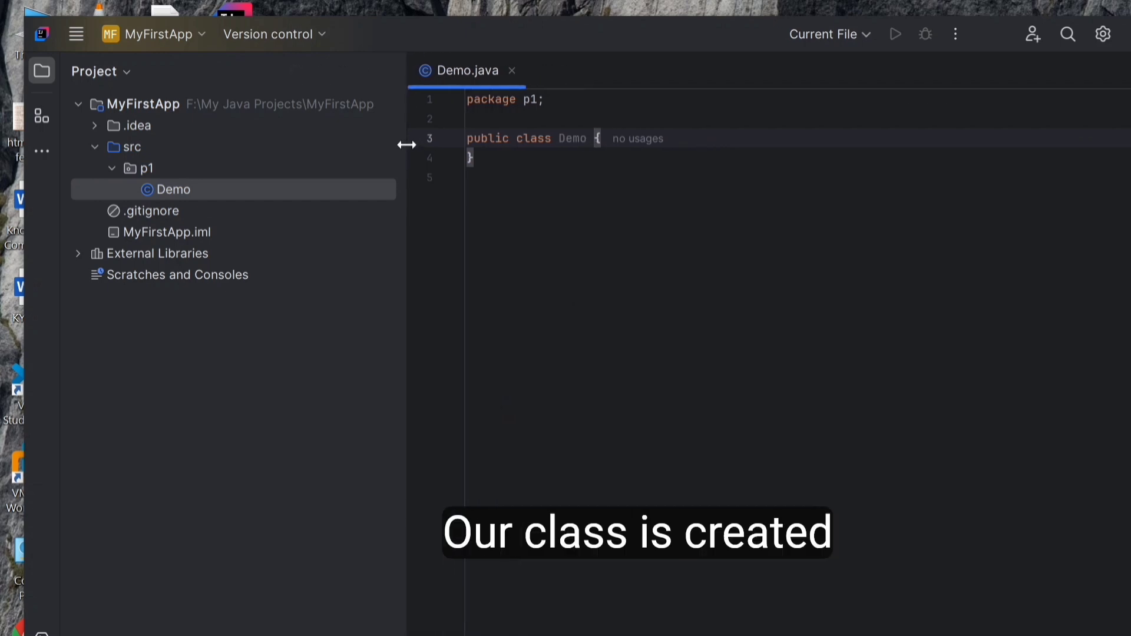
# - Add the method public static void main(String[] args) to the body of the Demo class
pyautogui.press('Return')
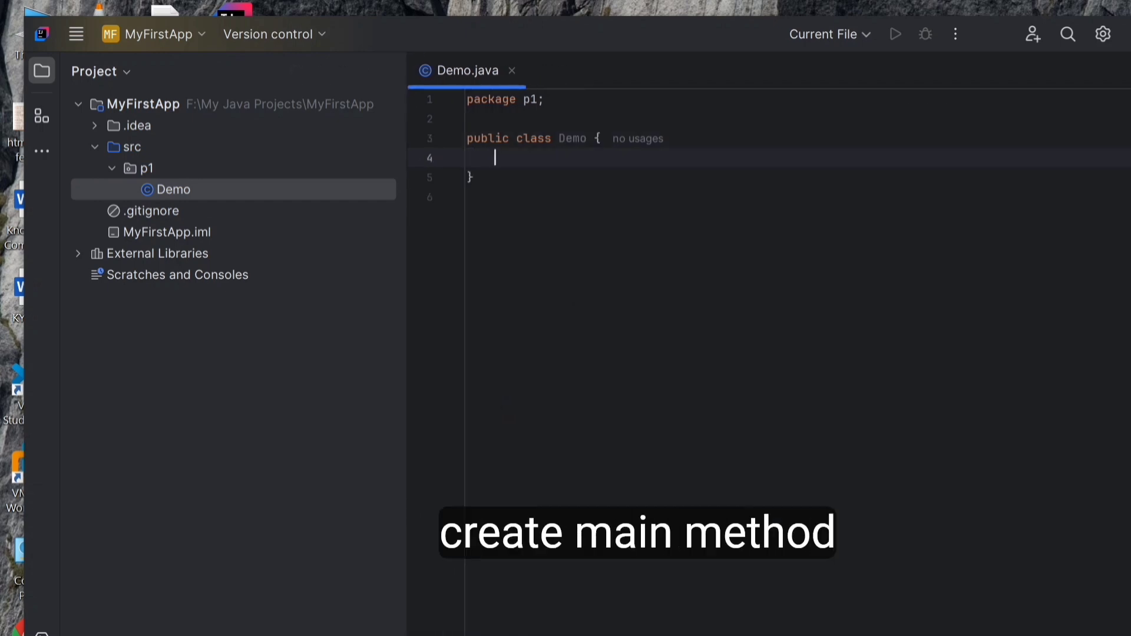
pyautogui.write('public stat')
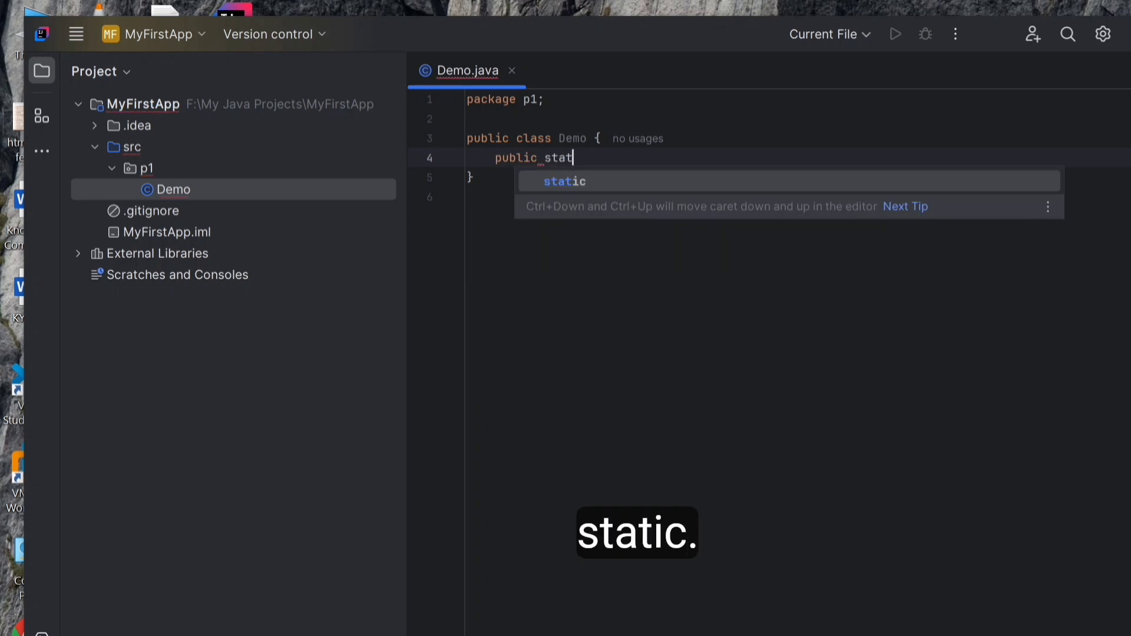
pyautogui.write('ic void main')
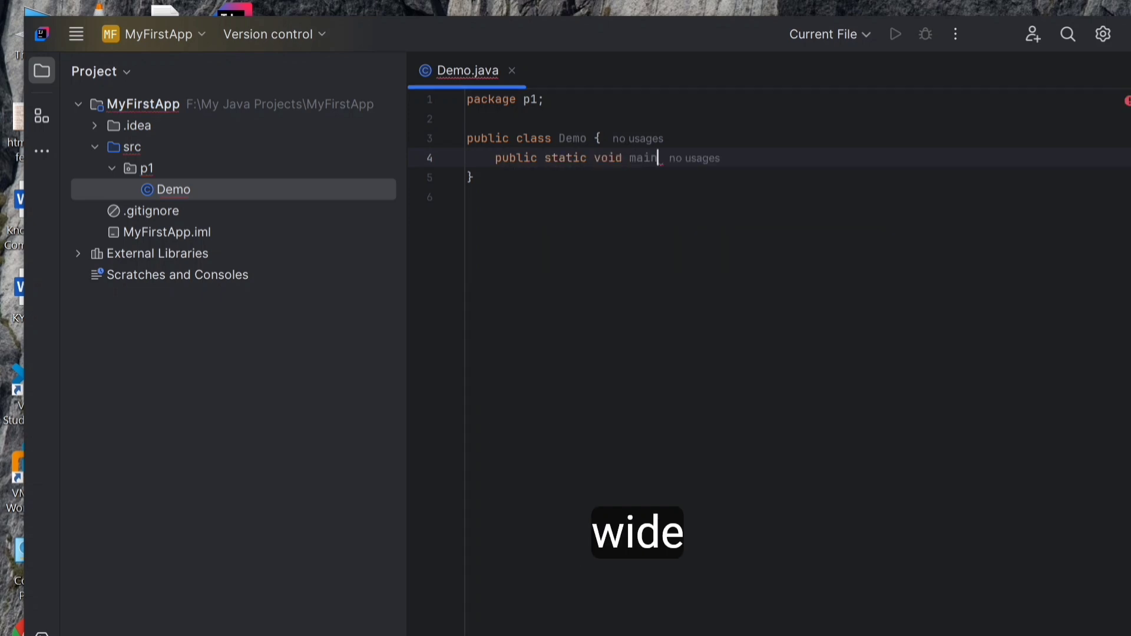
pyautogui.write('(String[]')
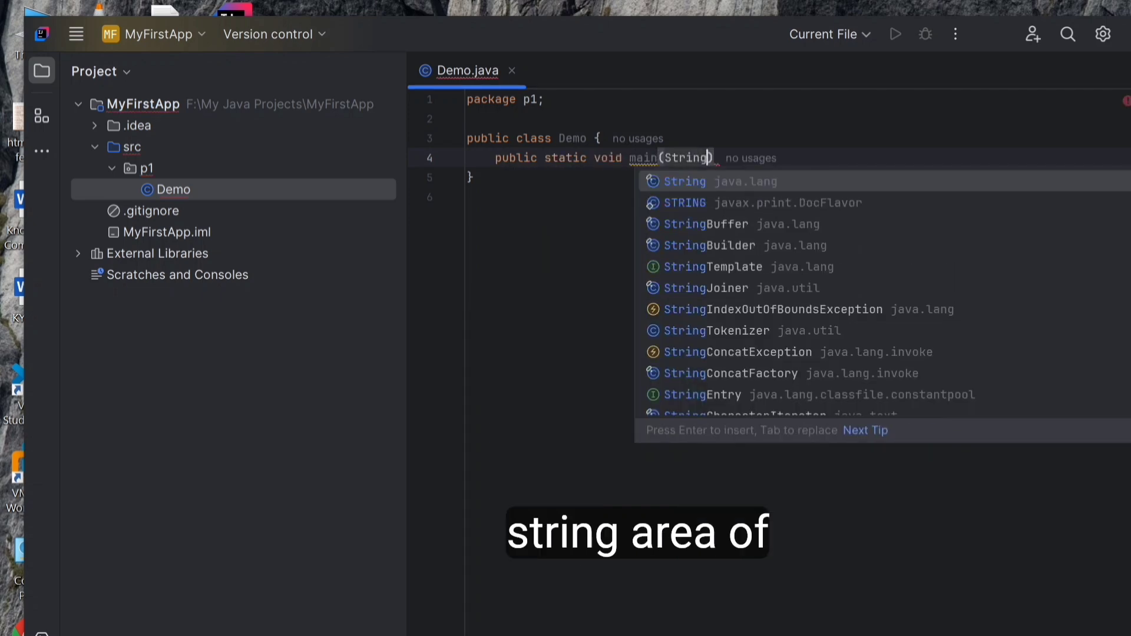
pyautogui.write(' args) {')
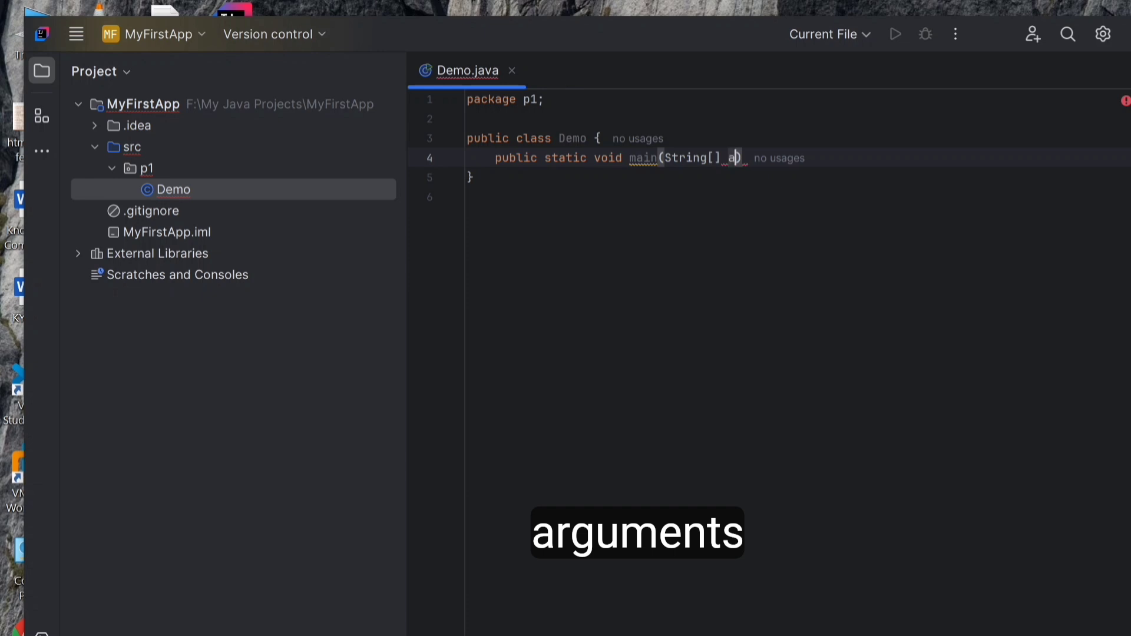
pyautogui.press('Return')
# - Write a System.out.println statement in the main method that prints "Thanks for Watching"
pyautogui.write('Syste')
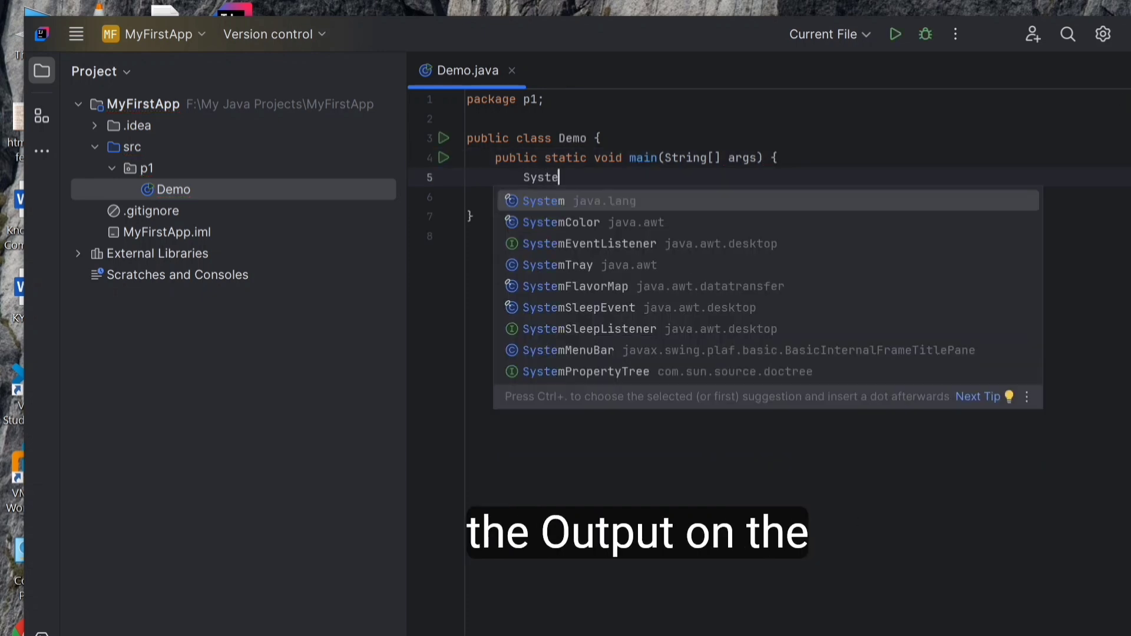
pyautogui.write('m')
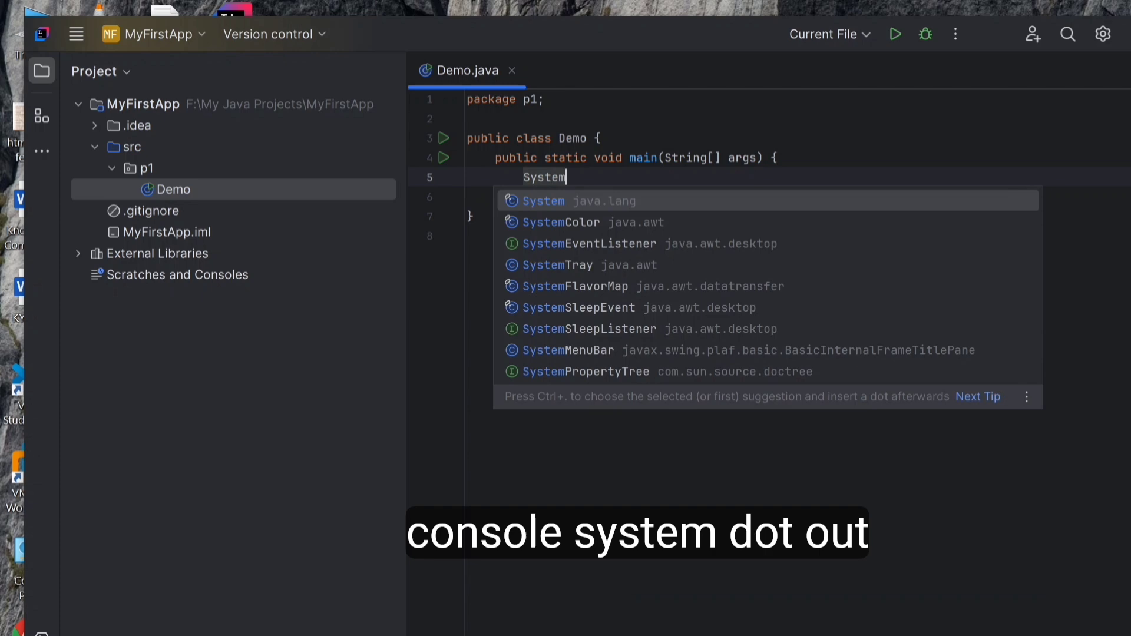
pyautogui.write('.out.println')
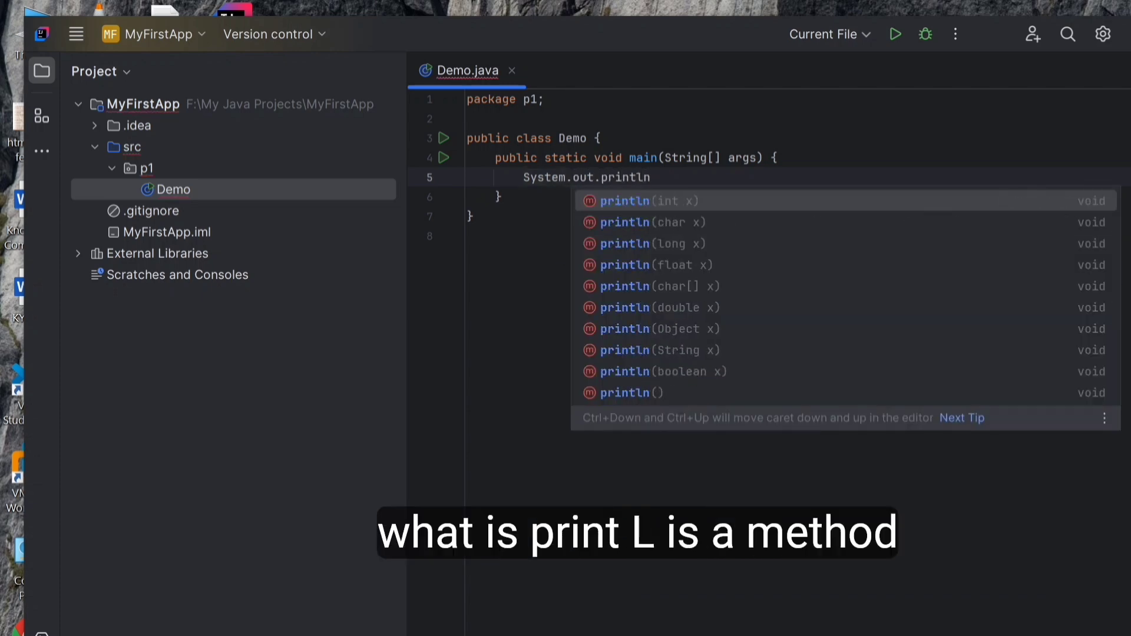
pyautogui.press('Return')
pyautogui.press('Left')
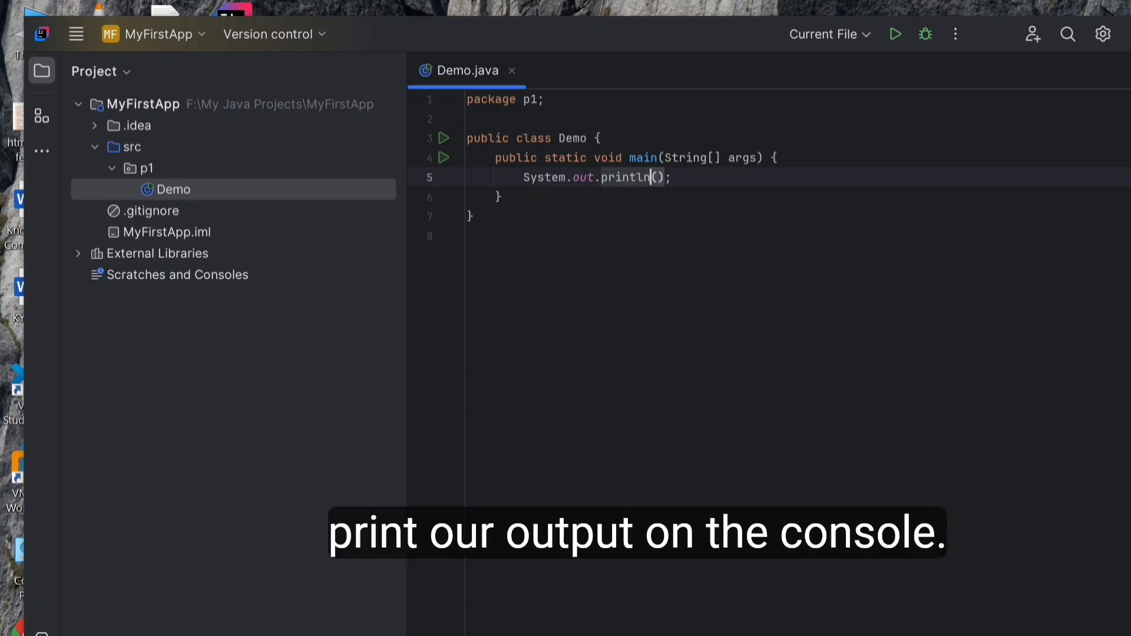
pyautogui.press('Right')
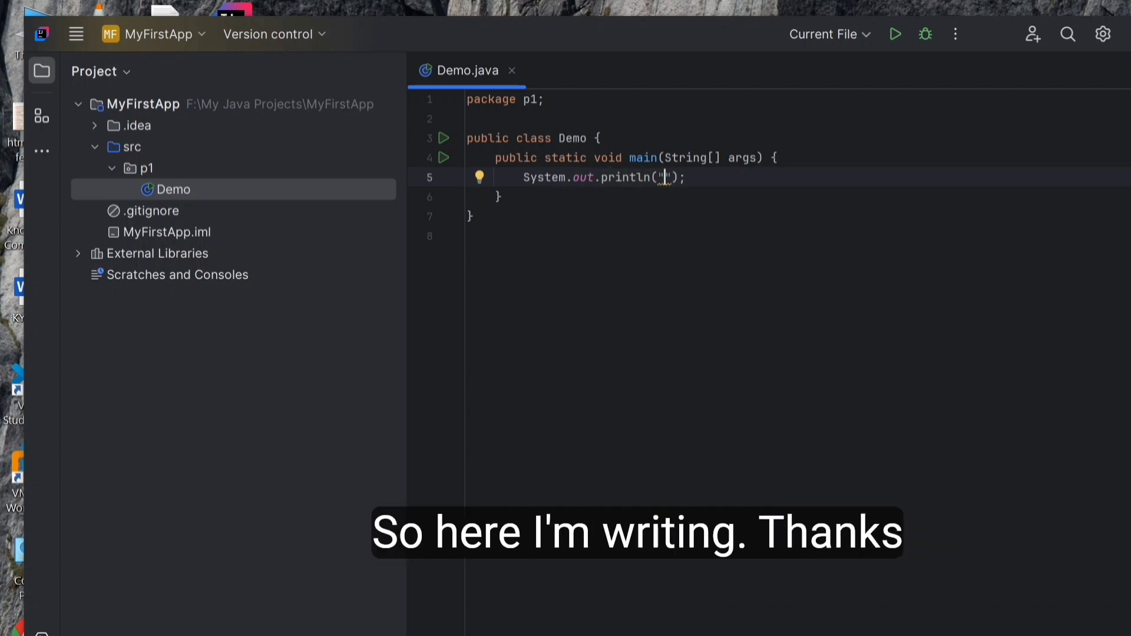
pyautogui.write('"Thanks for Watching')
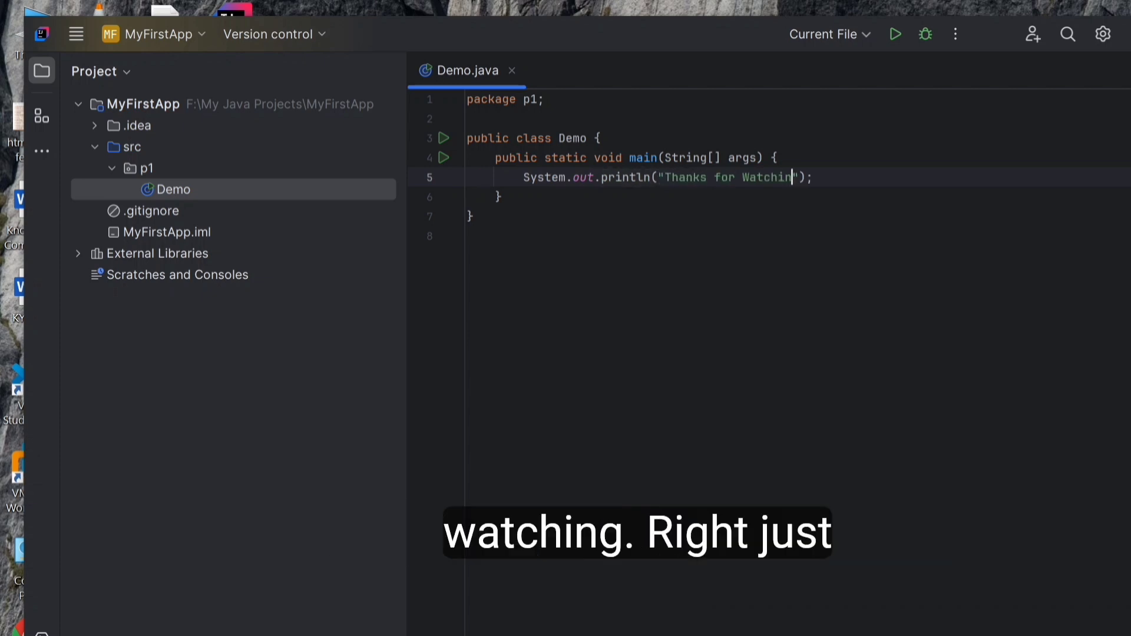
pyautogui.press('End')
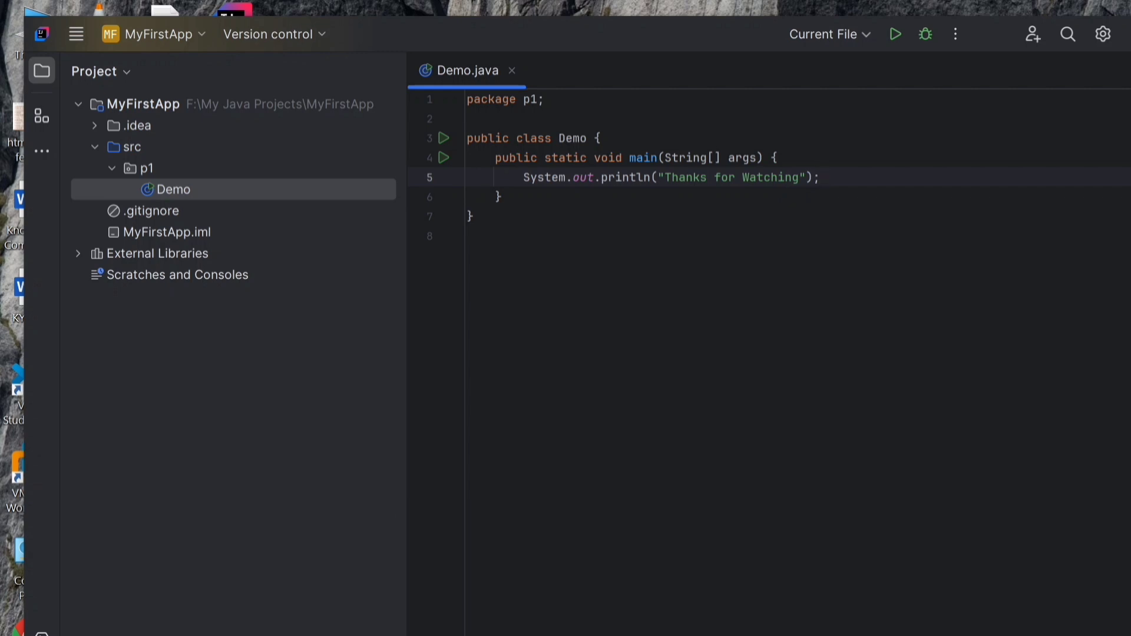
# - Run Demo.java, check its console output, and close the Demo run results
pyautogui.click(895, 35)
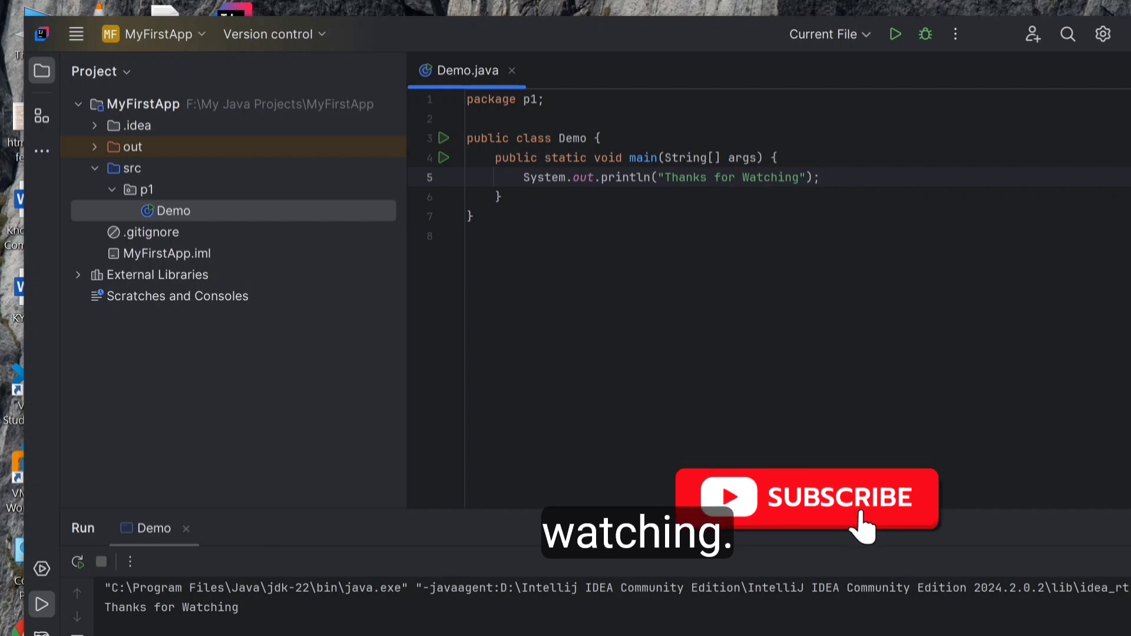
pyautogui.click(105, 607)
pyautogui.click(186, 528)
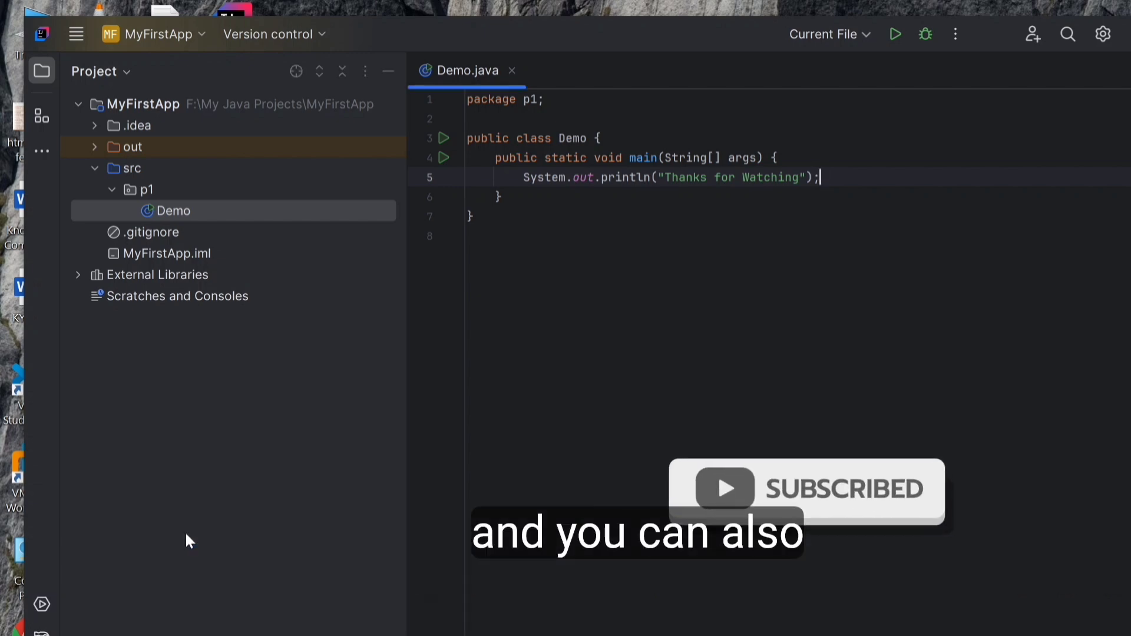
# - Run the Demo program again and inspect the printed line in the console
pyautogui.hotkey('shift', 'F10')
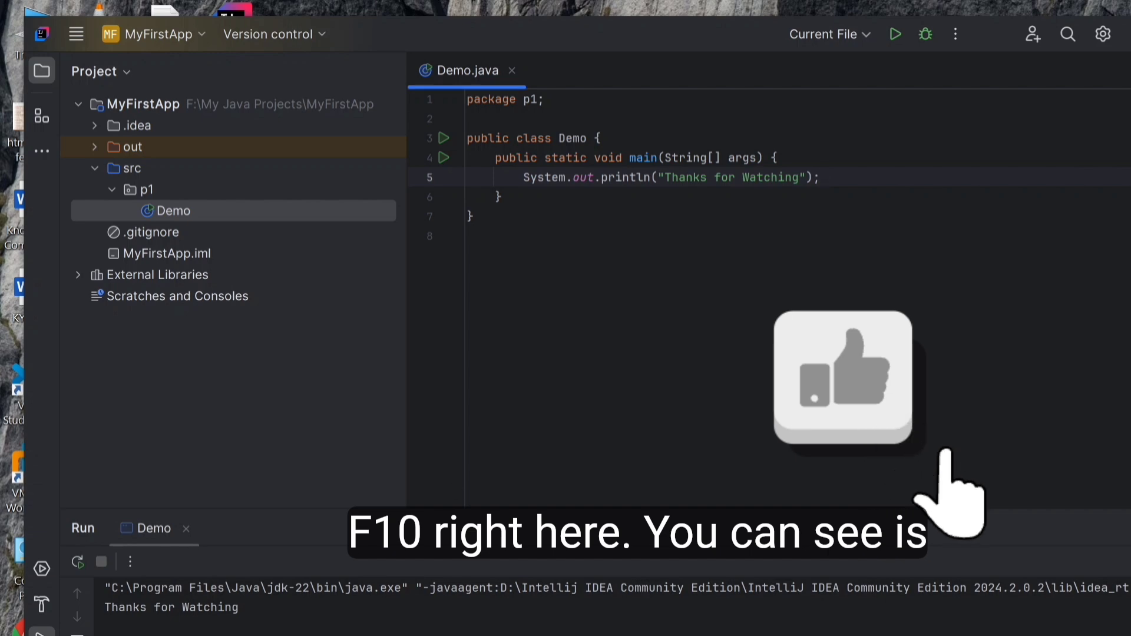
pyautogui.moveTo(105, 607); pyautogui.dragTo(240, 607)
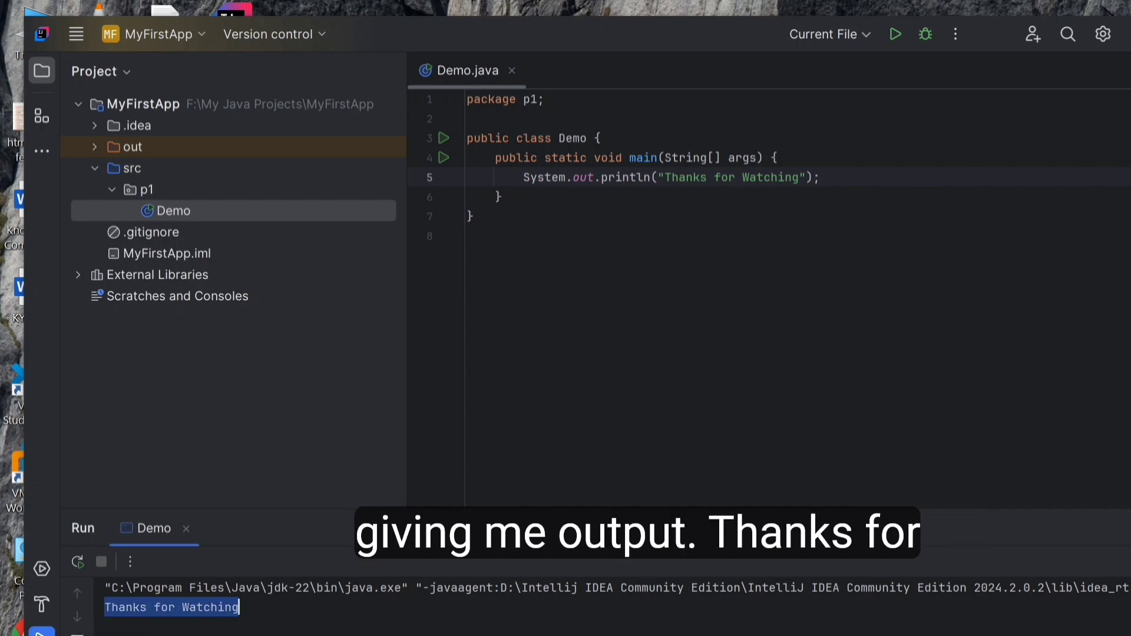
pyautogui.click(240, 607)
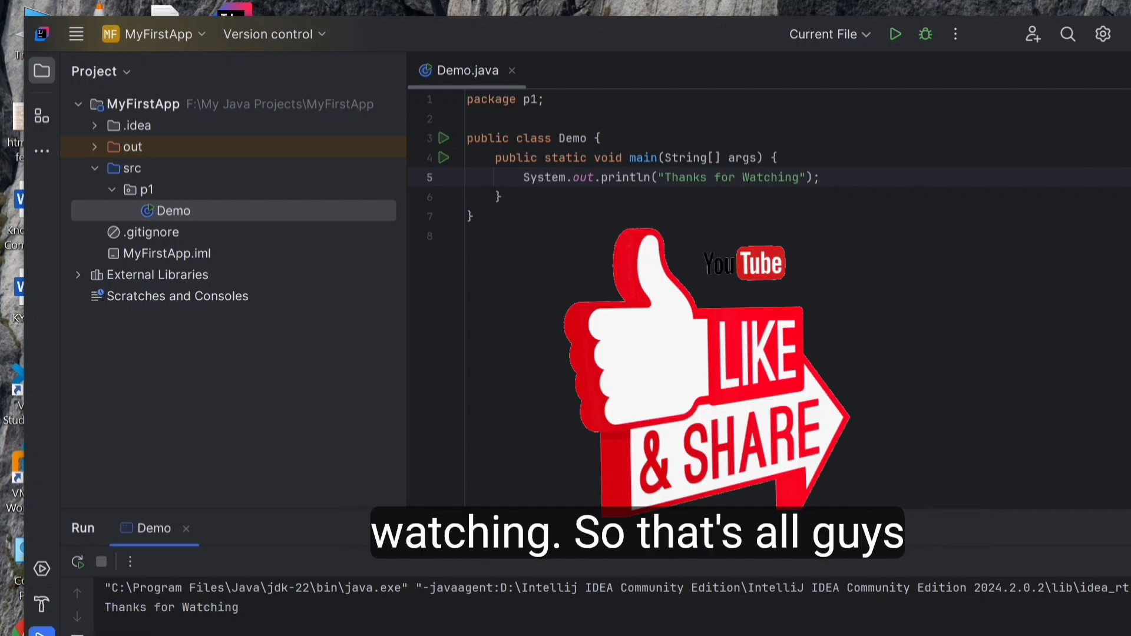